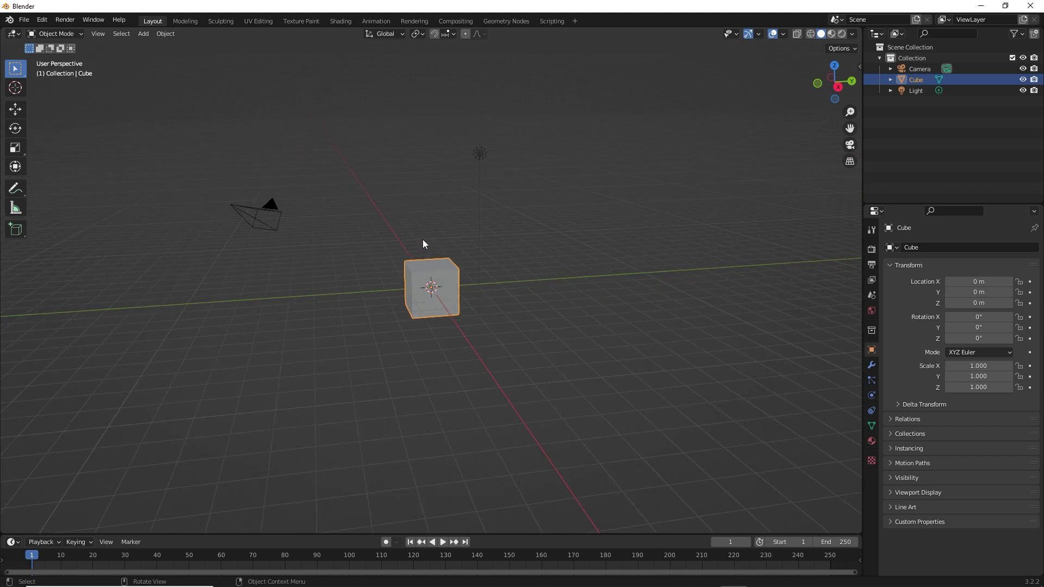
pyautogui.scroll(4, 395, 297)
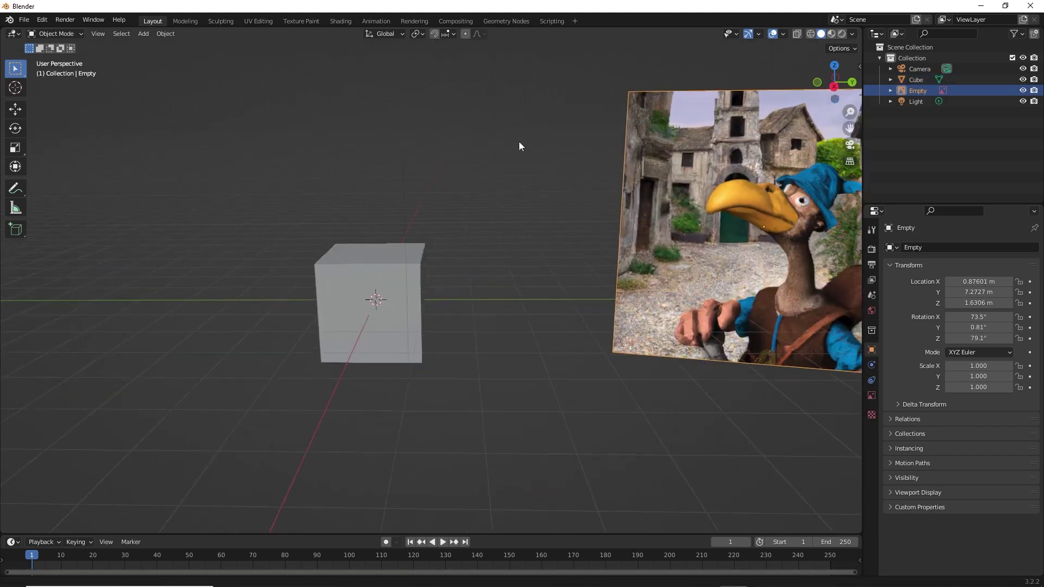
# Orbit the view and select the default cube next to the dodo reference image.
pyautogui.moveTo(519, 141)
pyautogui.mouseDown(button='middle')
pyautogui.moveTo(457, 192)
pyautogui.moveTo(356, 164)
pyautogui.mouseUp(button='middle')
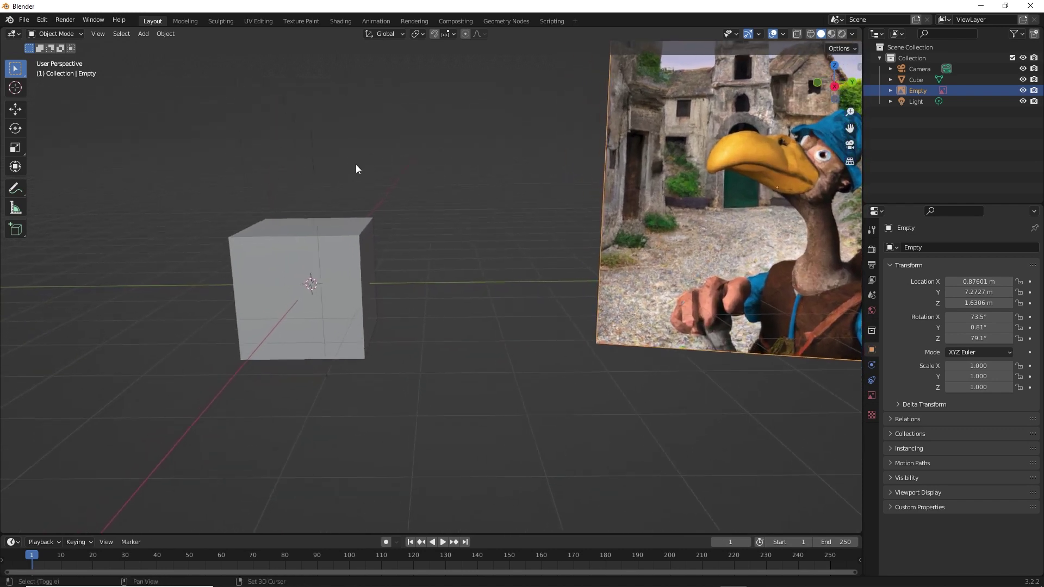
pyautogui.click(338, 227)
# Give the cube a Subdivision Surface modifier and view it straight from the side.
pyautogui.moveTo(338, 227); pyautogui.dragTo(336, 177, button='middle')
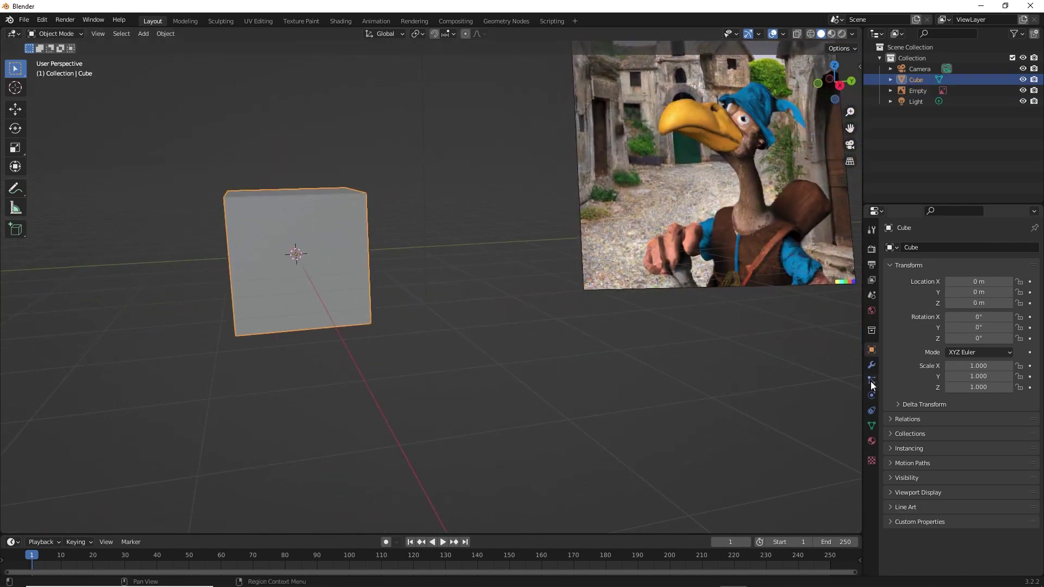
pyautogui.click(874, 368)
pyautogui.click(955, 255)
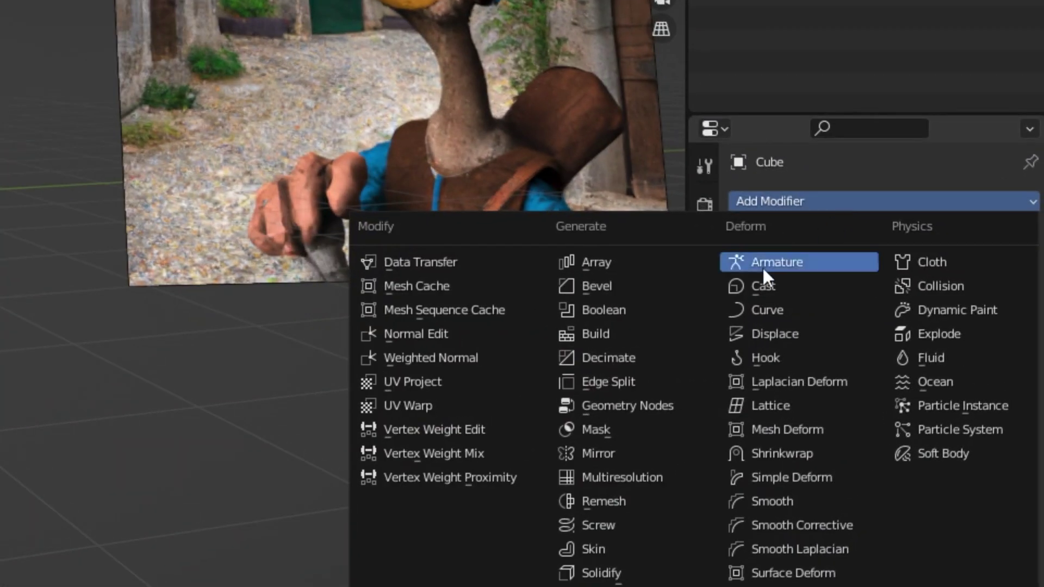
pyautogui.click(636, 303)
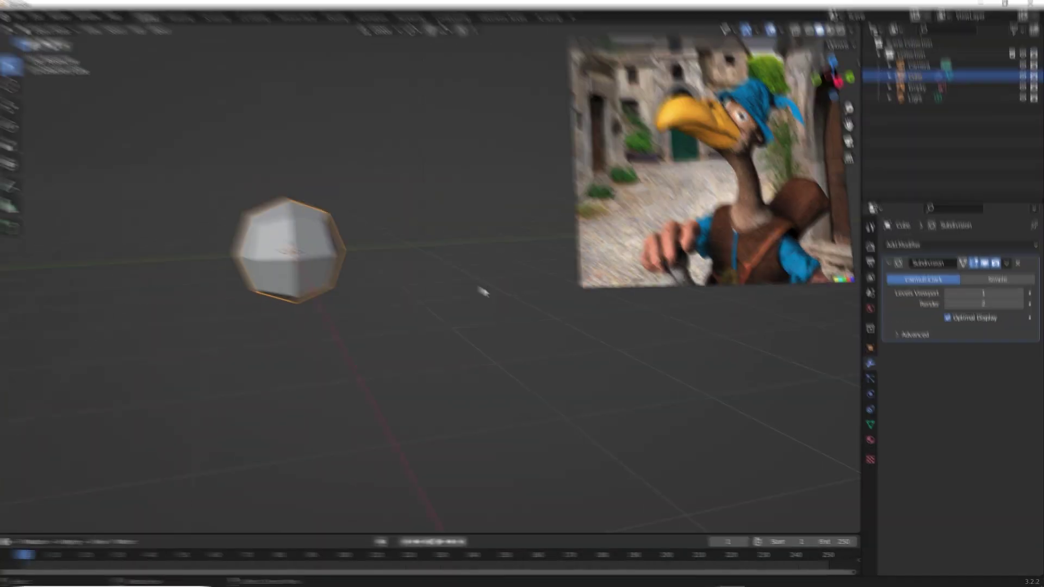
pyautogui.click(848, 83)
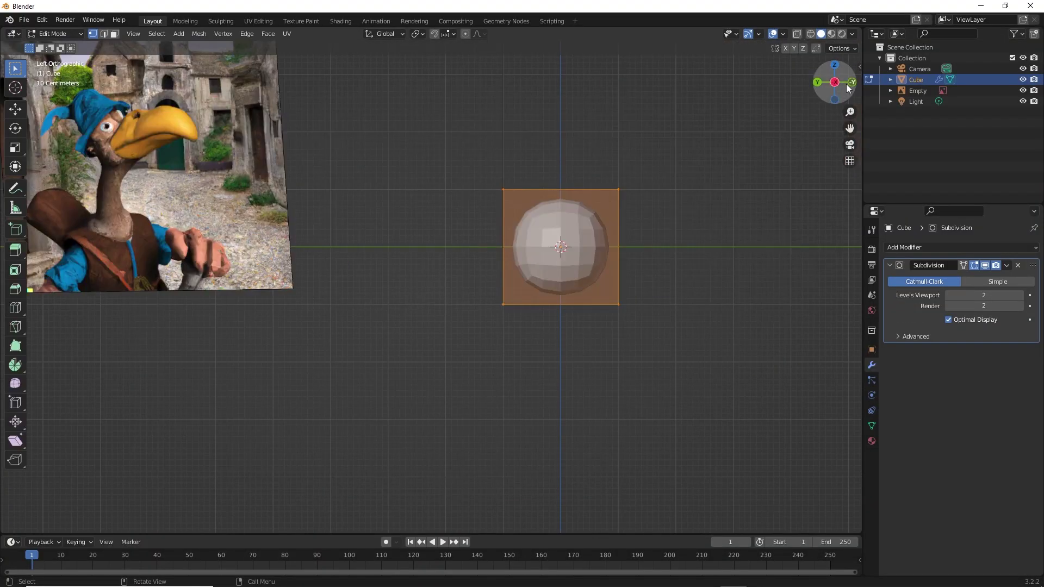
pyautogui.click(851, 83)
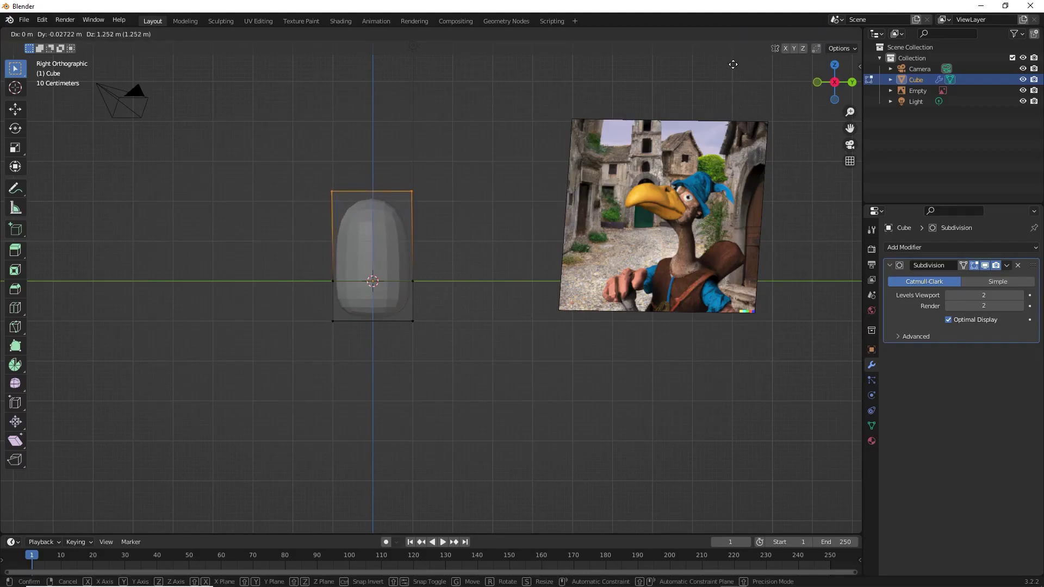
# Add a horizontal loop cut across the body, then return to object mode.
pyautogui.moveTo(373, 241); pyautogui.dragTo(384, 222)
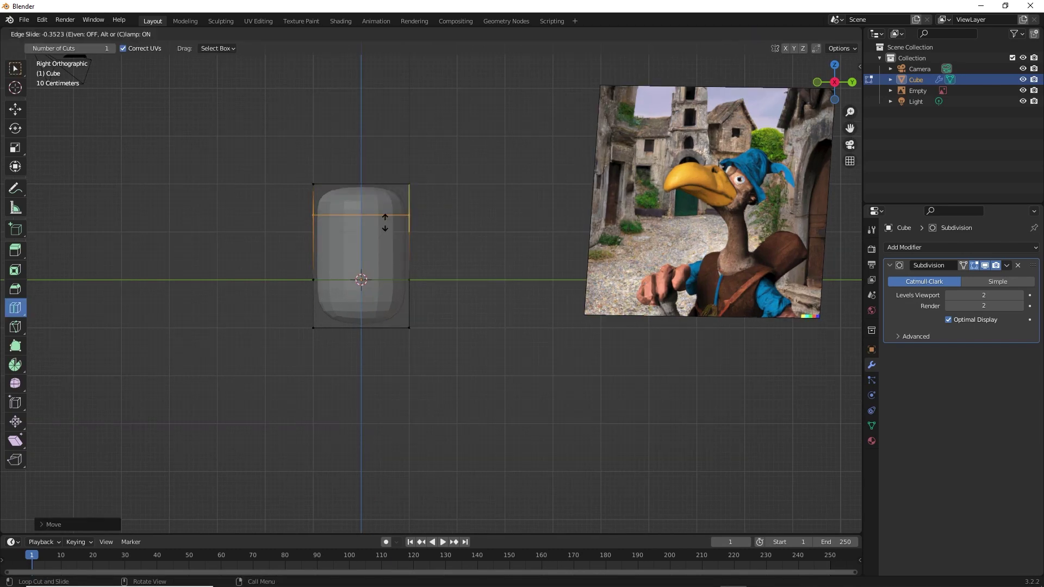
pyautogui.click(384, 234)
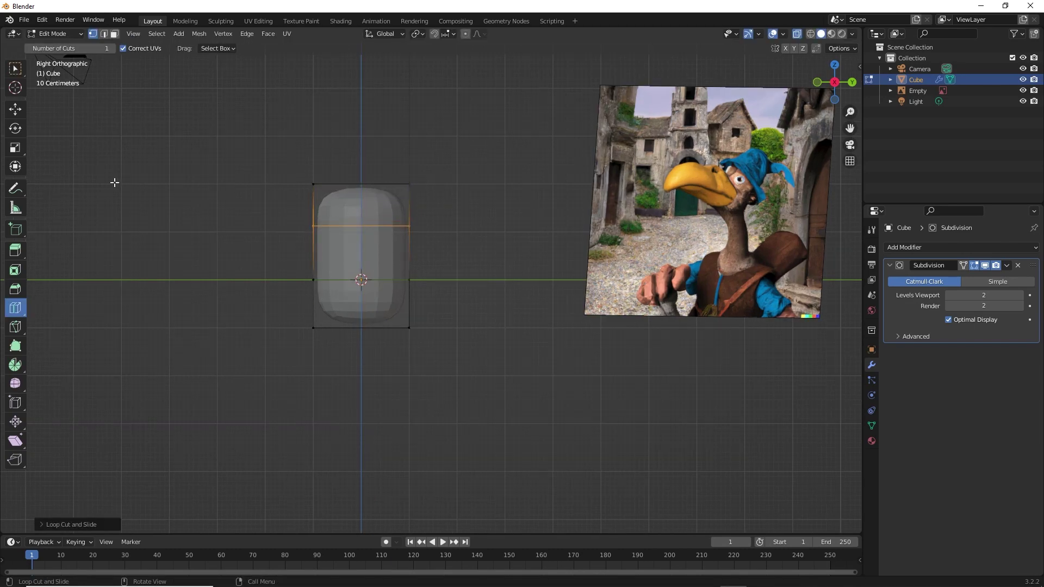
pyautogui.press('ctrl+KP_1')
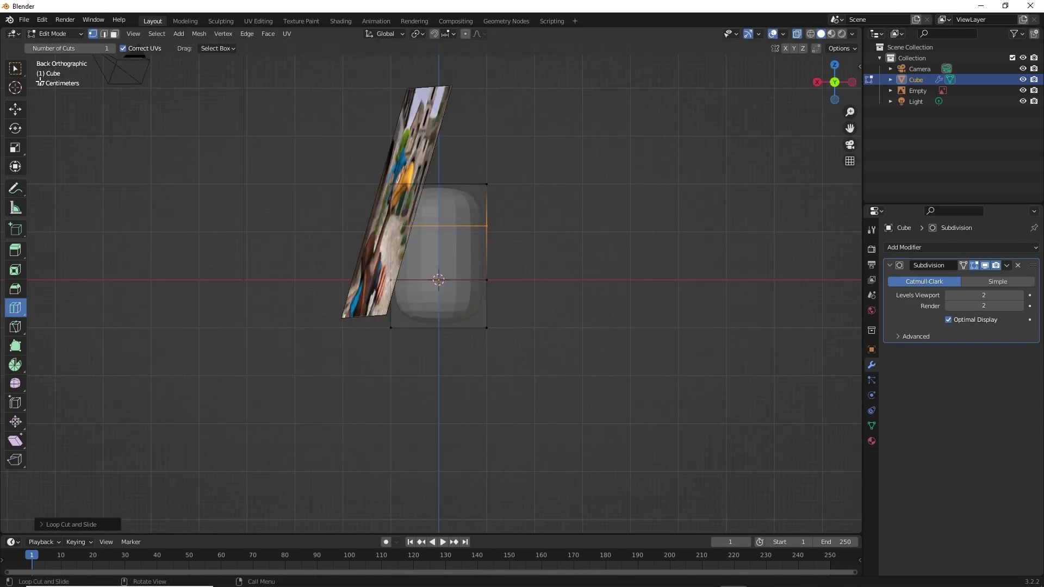
pyautogui.press('w')
pyautogui.press('Tab')
# Move the reference picture out of the way and reselect the body for editing.
pyautogui.click(415, 154)
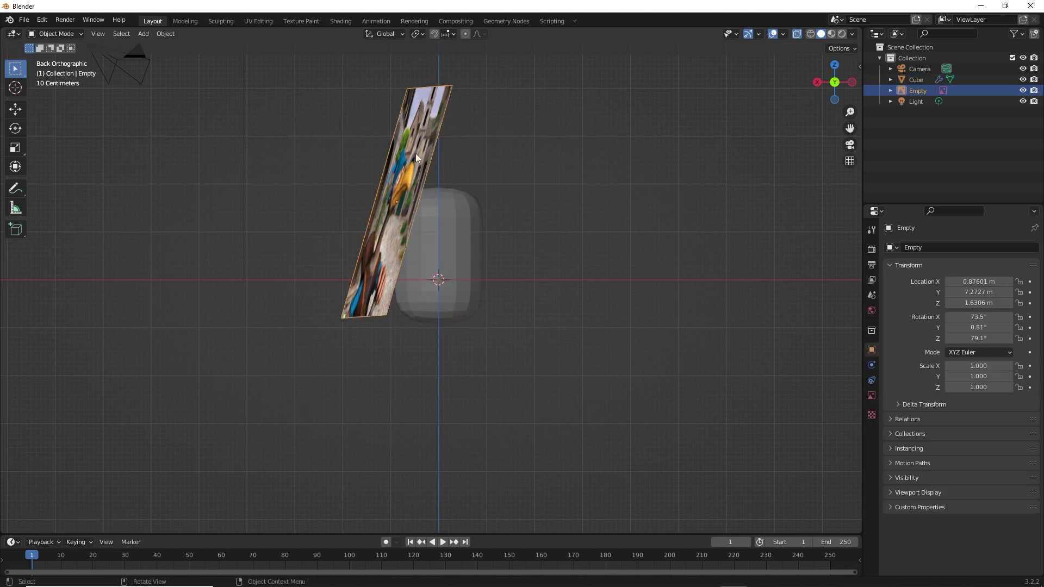
pyautogui.press('g')
pyautogui.click(424, 139)
pyautogui.click(396, 199)
pyautogui.press('Tab')
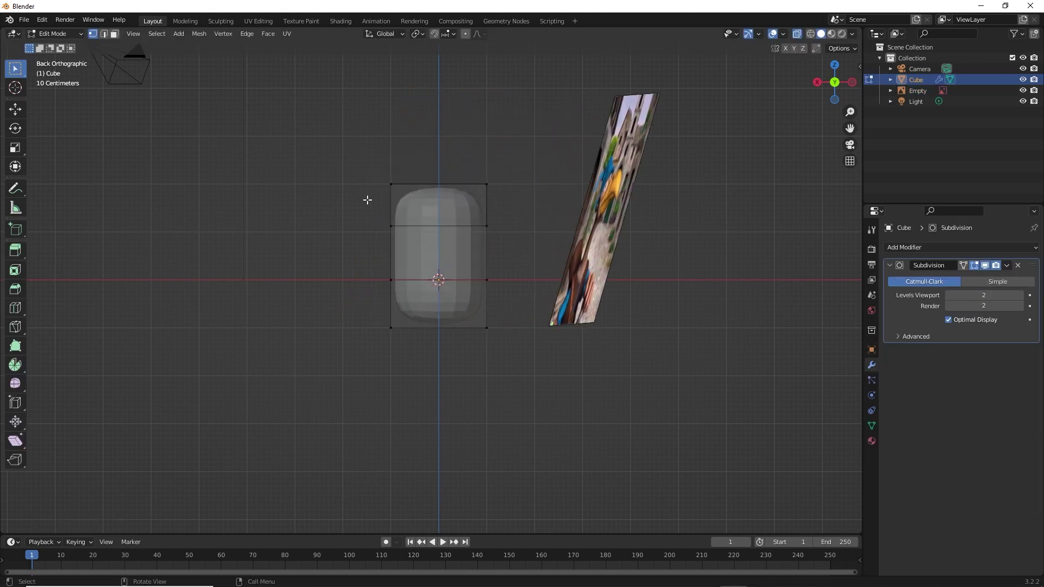
# Move and widen the body's middle vertices, then go back to object mode.
pyautogui.moveTo(339, 206); pyautogui.dragTo(411, 301)
pyautogui.press('g')
pyautogui.click(391, 261)
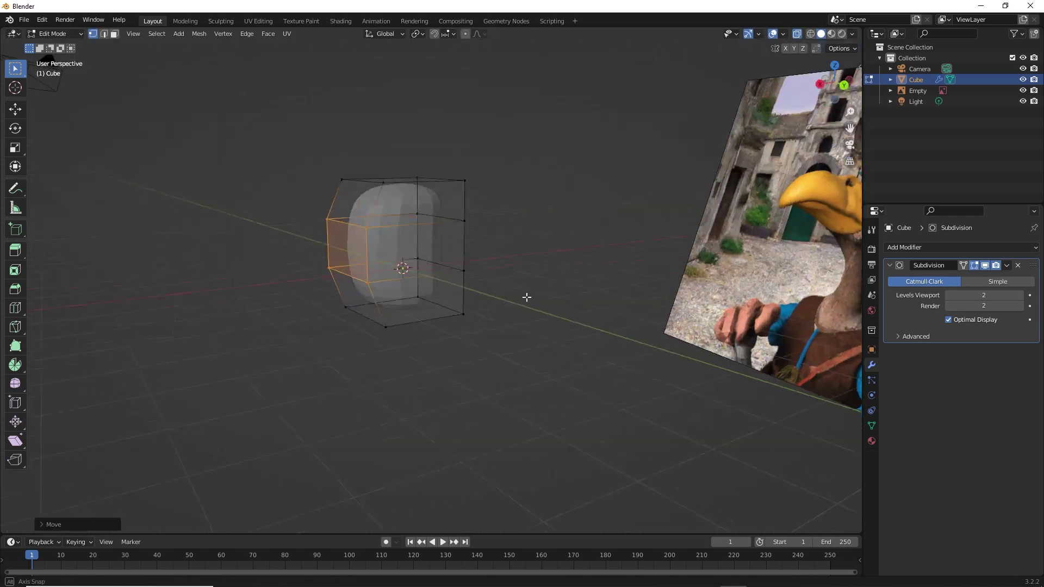
pyautogui.moveTo(490, 285)
pyautogui.mouseDown(button='middle')
pyautogui.moveTo(613, 299)
pyautogui.moveTo(571, 293)
pyautogui.mouseUp(button='middle')
pyautogui.click(834, 87)
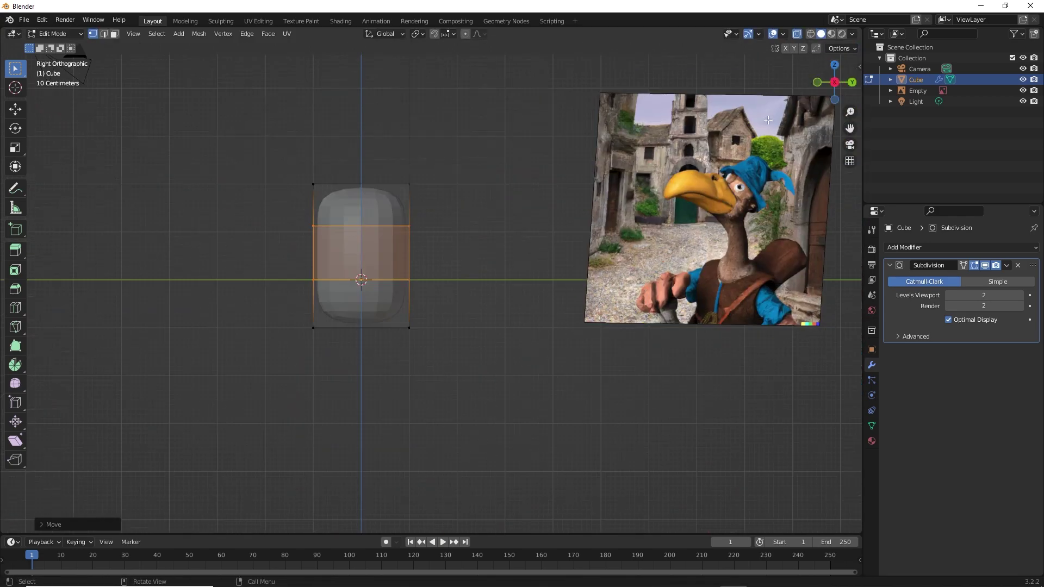
pyautogui.press('s')
pyautogui.click(444, 233)
pyautogui.moveTo(479, 226)
pyautogui.mouseDown(button='middle')
pyautogui.moveTo(457, 245)
pyautogui.moveTo(424, 236)
pyautogui.mouseUp(button='middle')
pyautogui.hotkey('ctrl', 'z')
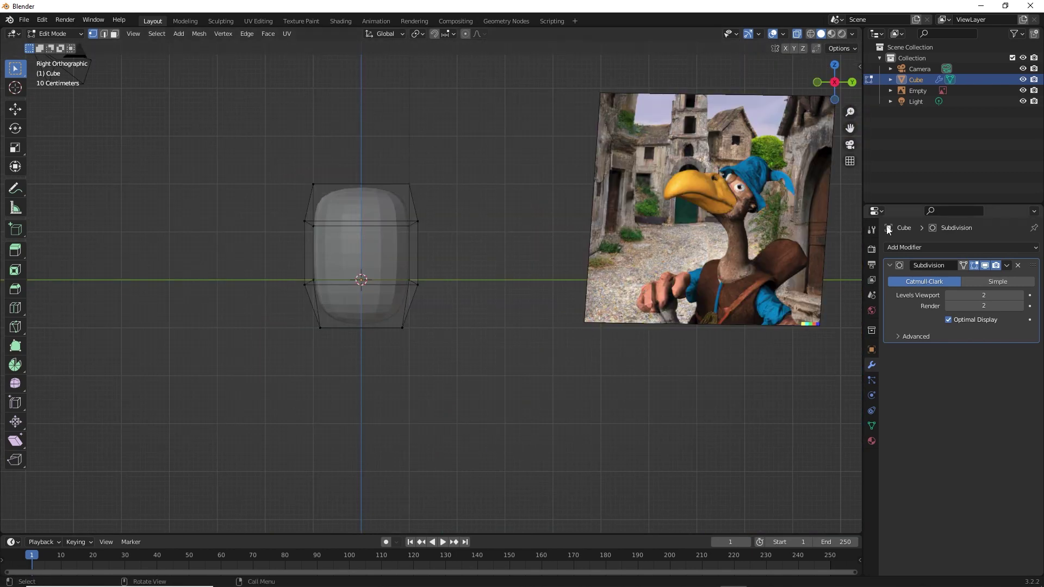
pyautogui.press('Tab')
# Add a second cube, shrink it and place it on top of the body.
pyautogui.click(142, 34)
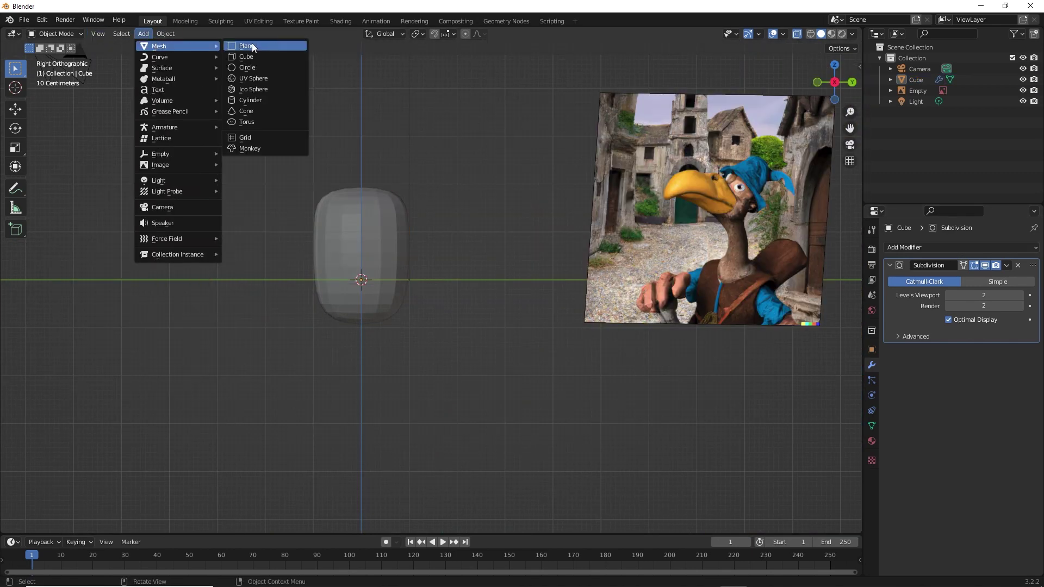
pyautogui.click(253, 52)
pyautogui.press('g')
pyautogui.click(459, 73)
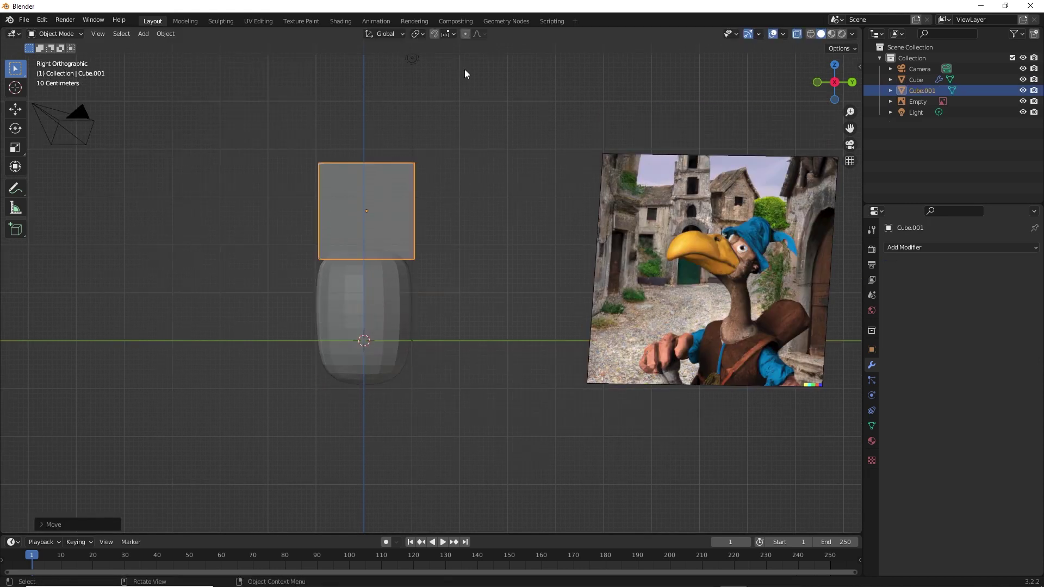
pyautogui.press('s')
pyautogui.click(315, 181)
pyautogui.press('g')
pyautogui.click(366, 220)
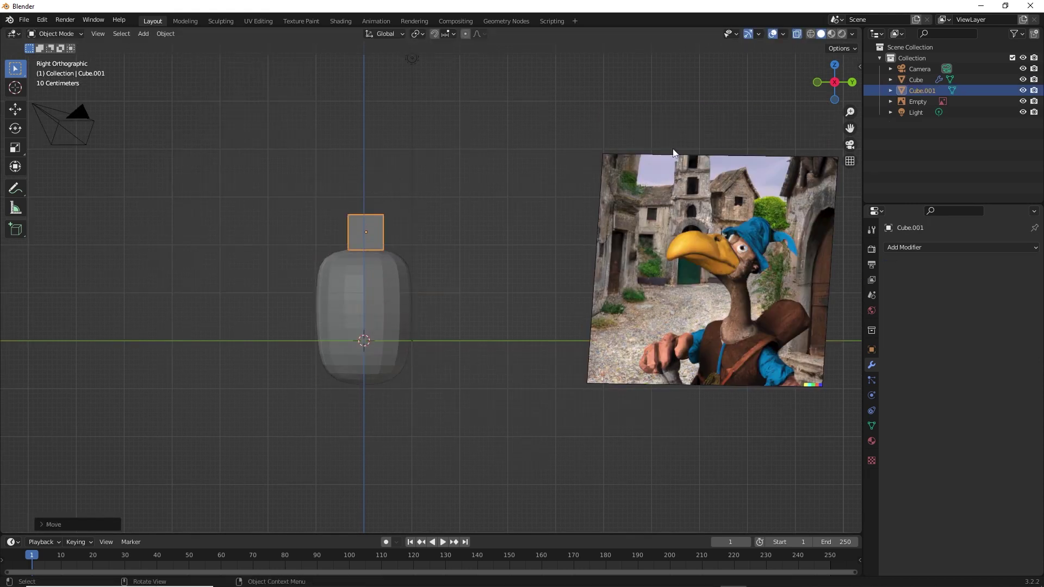
# Merge all of the small cube's vertices into a single point at center.
pyautogui.moveTo(672, 149); pyautogui.dragTo(506, 174, button='middle')
pyautogui.press('Tab')
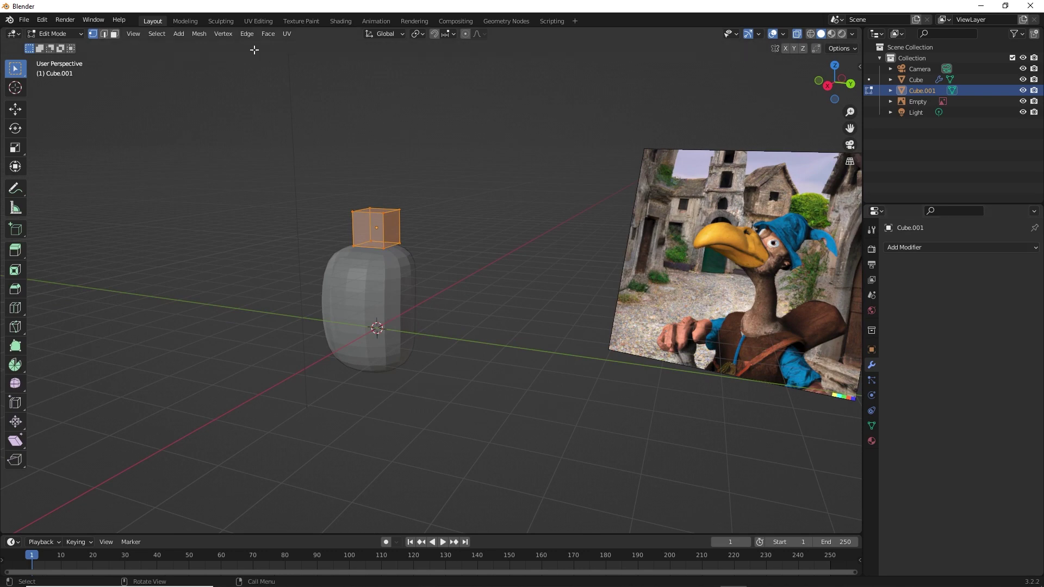
pyautogui.rightClick(377, 222)
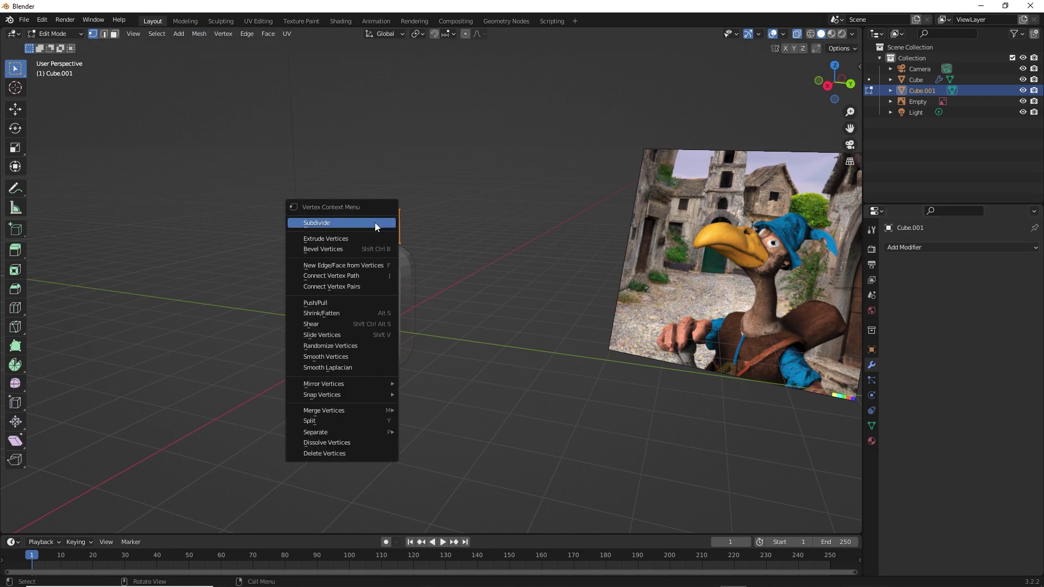
pyautogui.moveTo(323, 410)
pyautogui.click(426, 409)
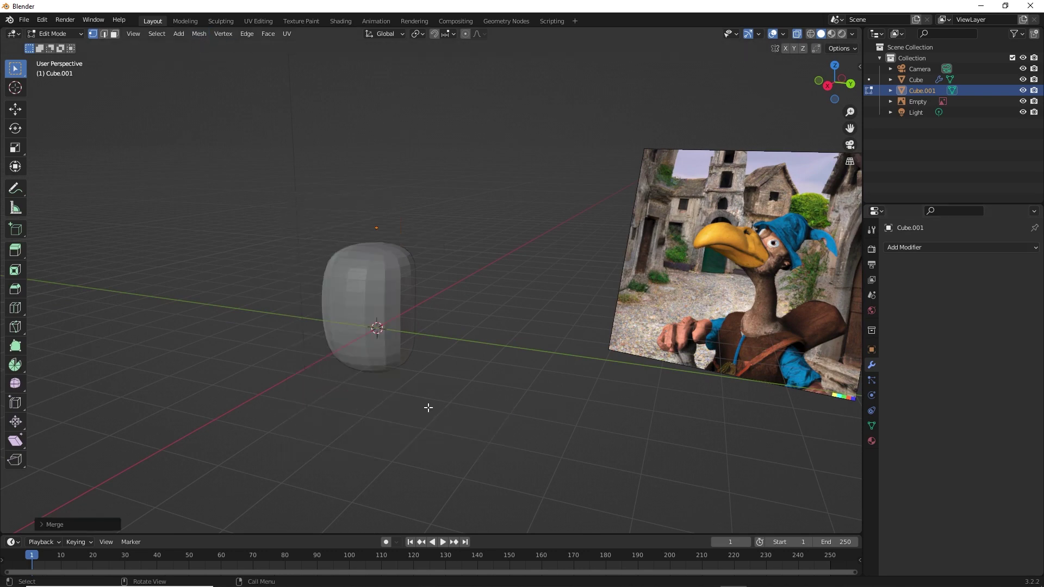
# Add Skin and Subdivision modifiers to the point and enlarge the skin around it.
pyautogui.press('KP_3')
pyautogui.click(903, 247)
pyautogui.click(921, 424)
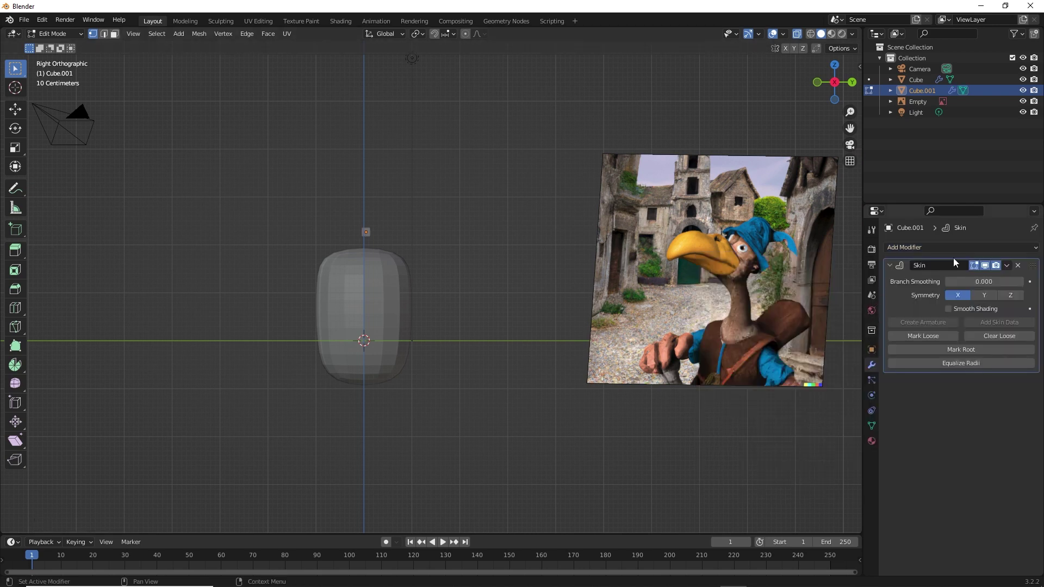
pyautogui.click(903, 247)
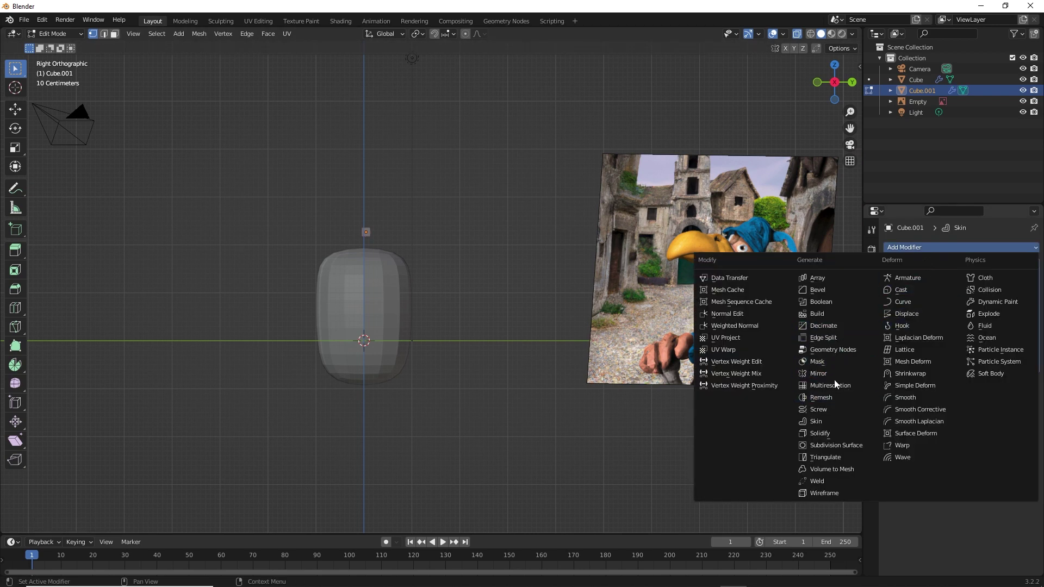
pyautogui.click(836, 444)
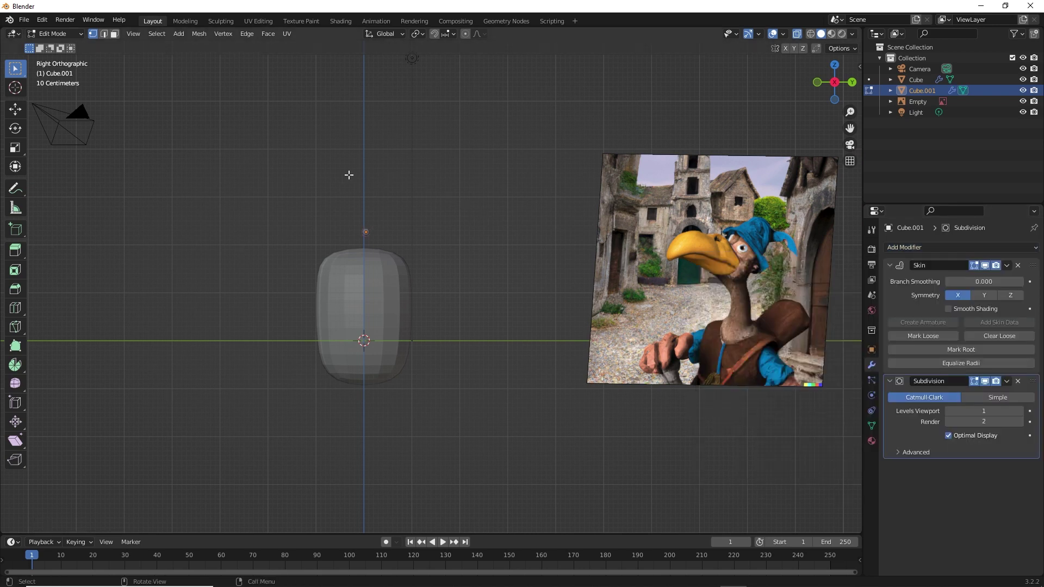
pyautogui.hotkey('ctrl', 'a')
pyautogui.click(475, 240)
pyautogui.hotkey('ctrl', 'a')
pyautogui.click(552, 225)
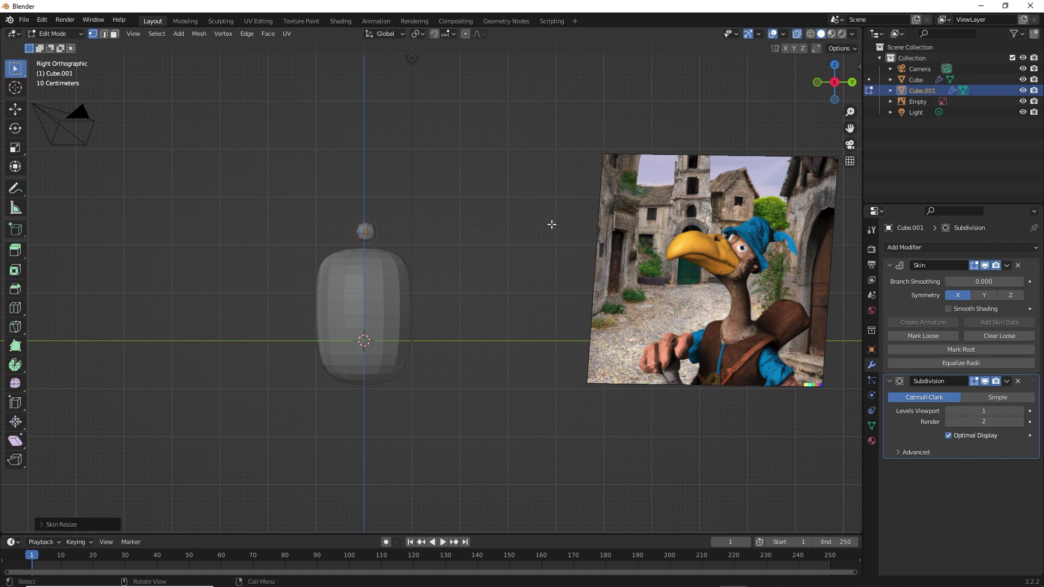
# Stretch the neck vertex upward and move the neck down onto the body.
pyautogui.press('g')
pyautogui.rightClick(551, 196)
pyautogui.press('g')
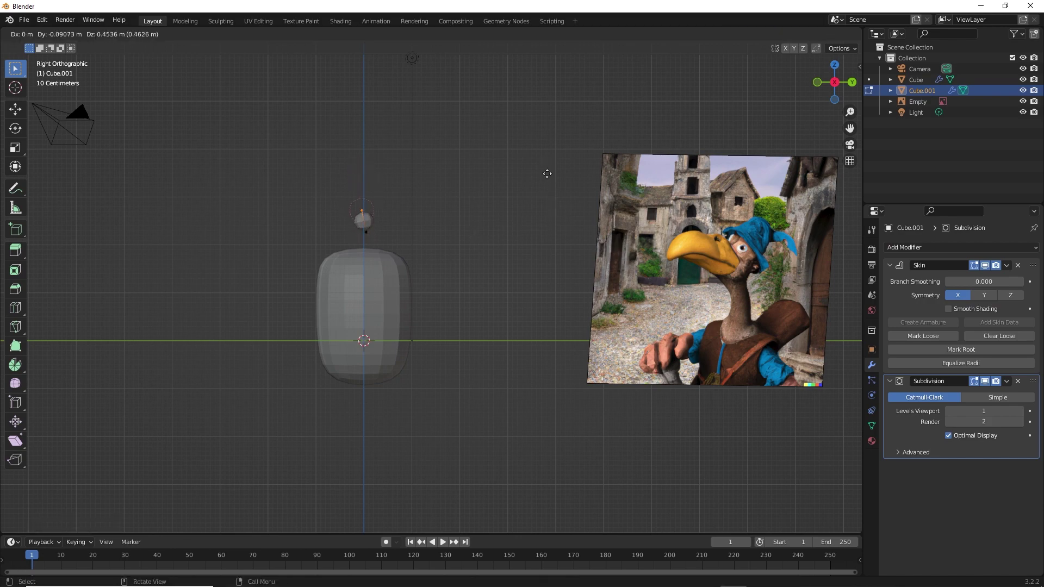
pyautogui.click(548, 106)
pyautogui.moveTo(457, 90); pyautogui.dragTo(571, 229)
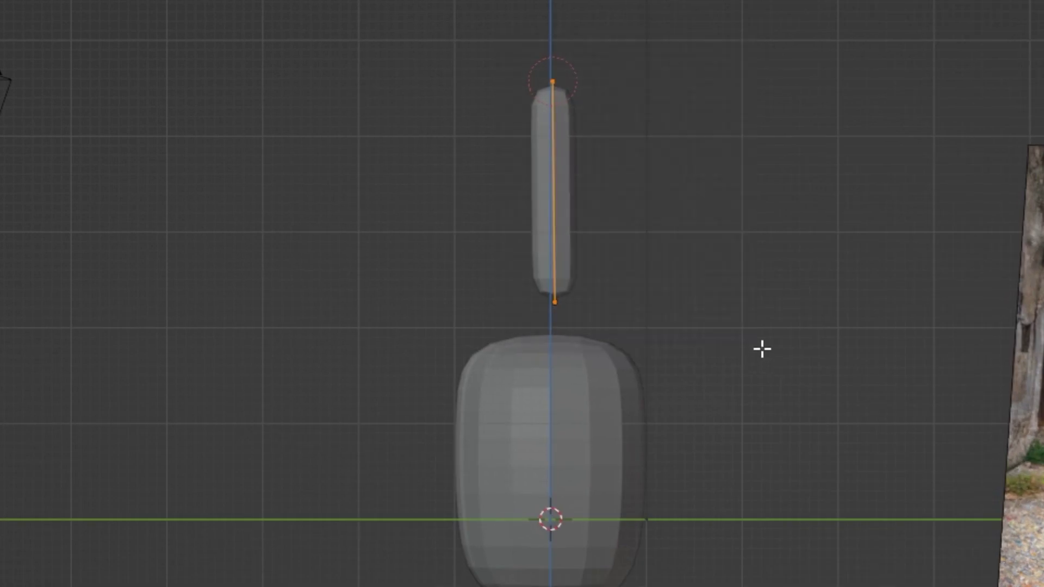
pyautogui.press('g')
pyautogui.click(749, 365)
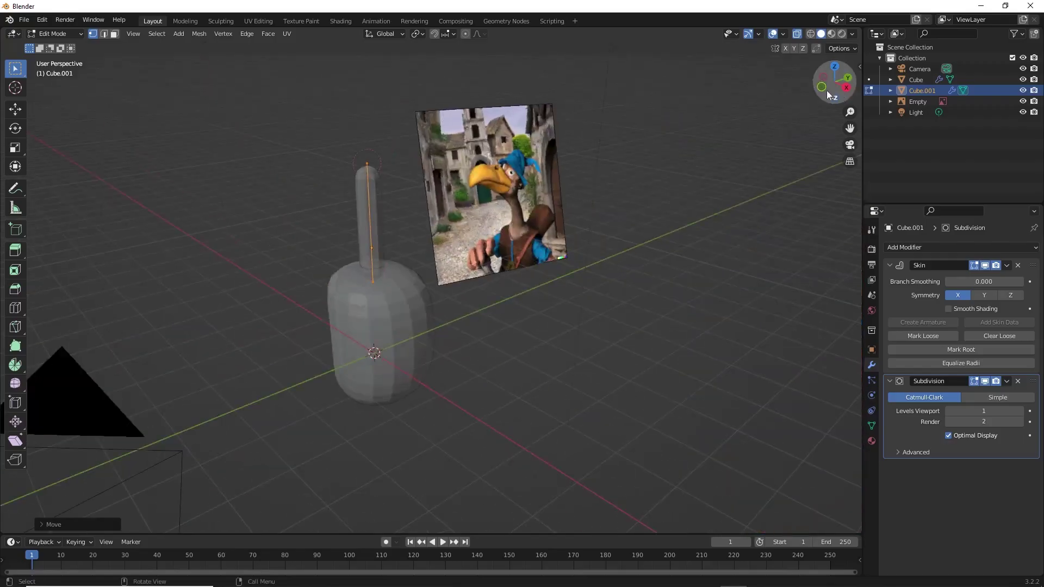
# Extrude the neck's top vertex upward and thicken its skin to form the head.
pyautogui.click(822, 87)
pyautogui.click(822, 92)
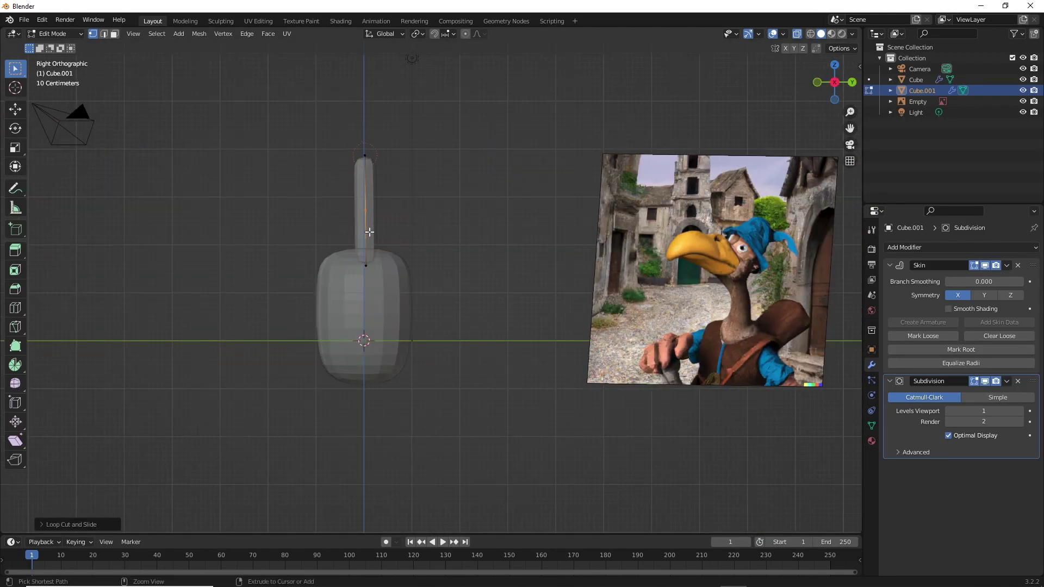
pyautogui.moveTo(391, 232); pyautogui.dragTo(538, 259, button='middle')
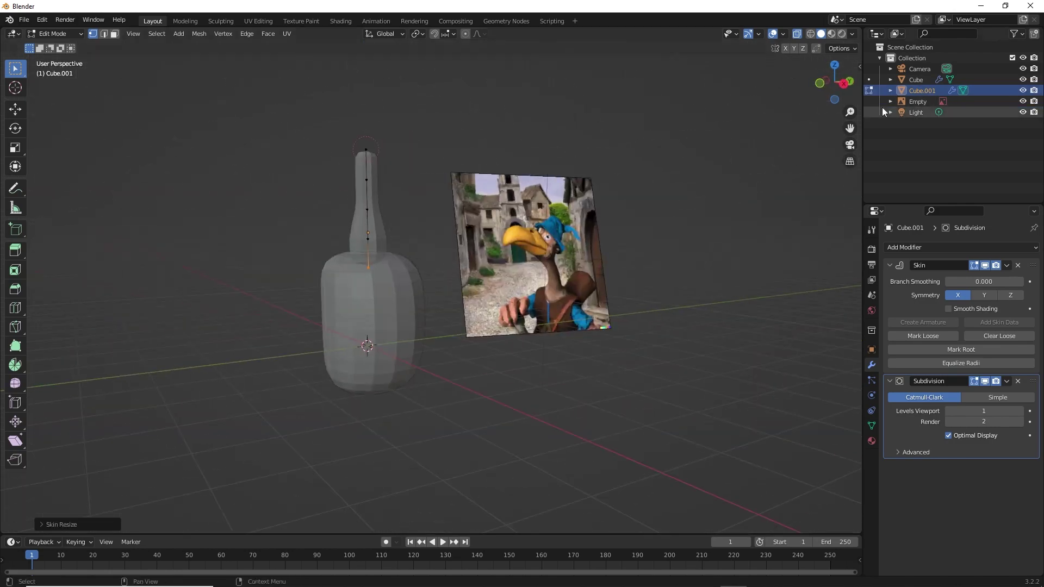
pyautogui.click(845, 83)
pyautogui.press('e')
pyautogui.click(337, 98)
pyautogui.hotkey('ctrl', 'a')
pyautogui.click(494, 101)
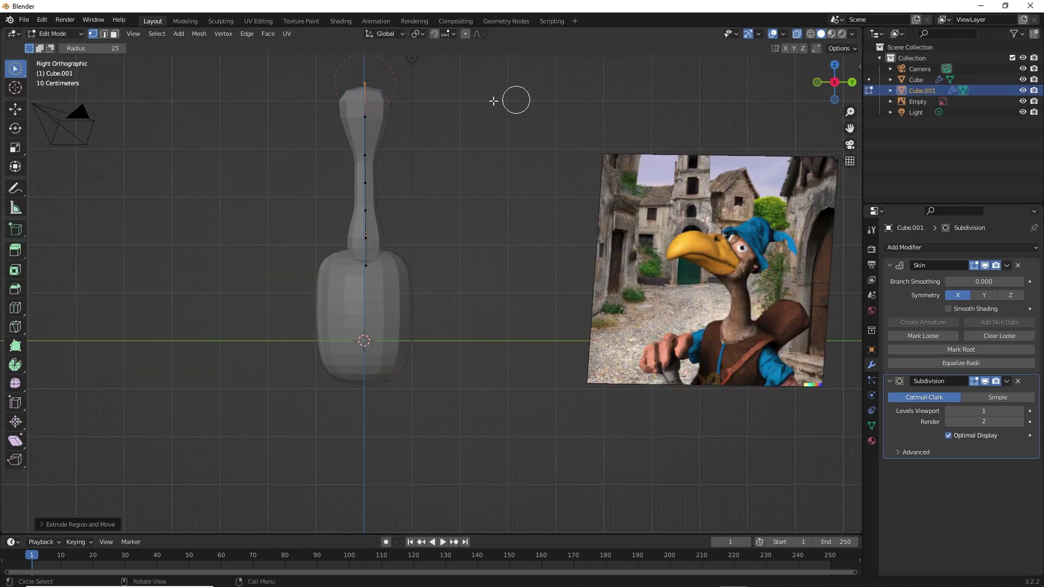
# Add a subdivided cube, place it on the head and shrink it.
pyautogui.click(53, 33)
pyautogui.press('ctrl+KP_1')
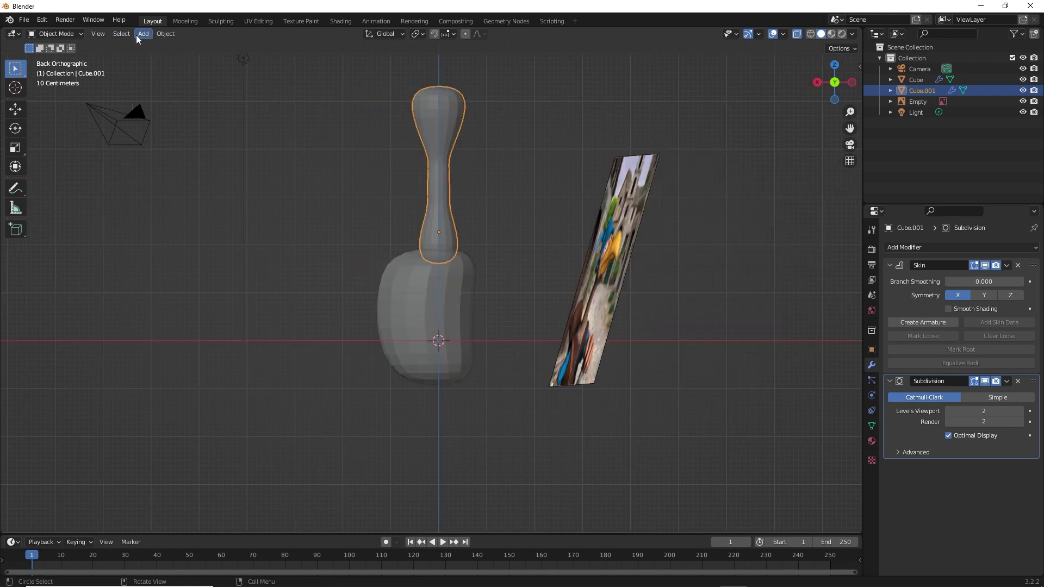
pyautogui.click(144, 33)
pyautogui.click(245, 57)
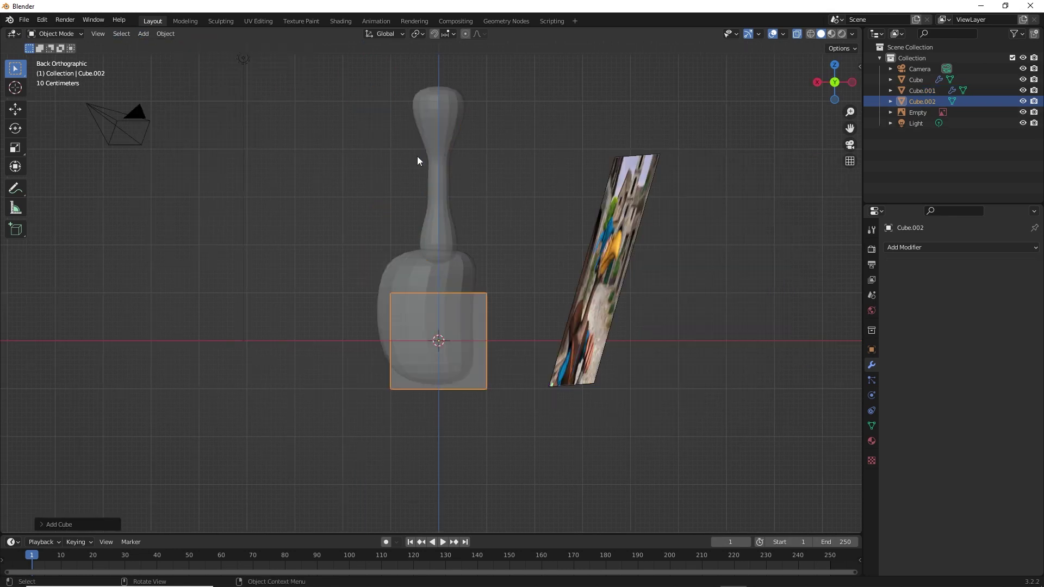
pyautogui.press('g')
pyautogui.click(341, 375)
pyautogui.hotkey('ctrl', '2')
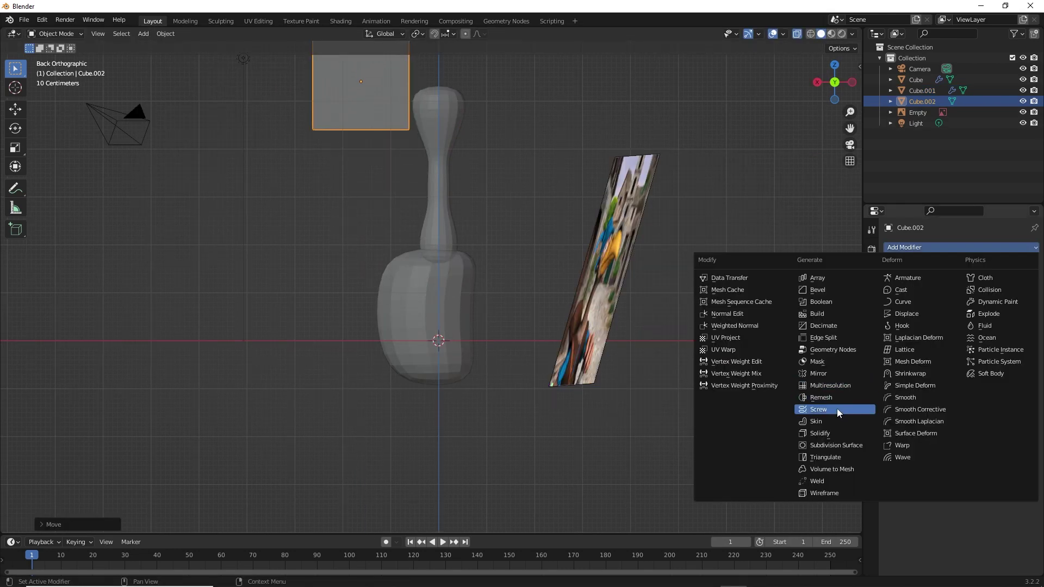
pyautogui.click(823, 437)
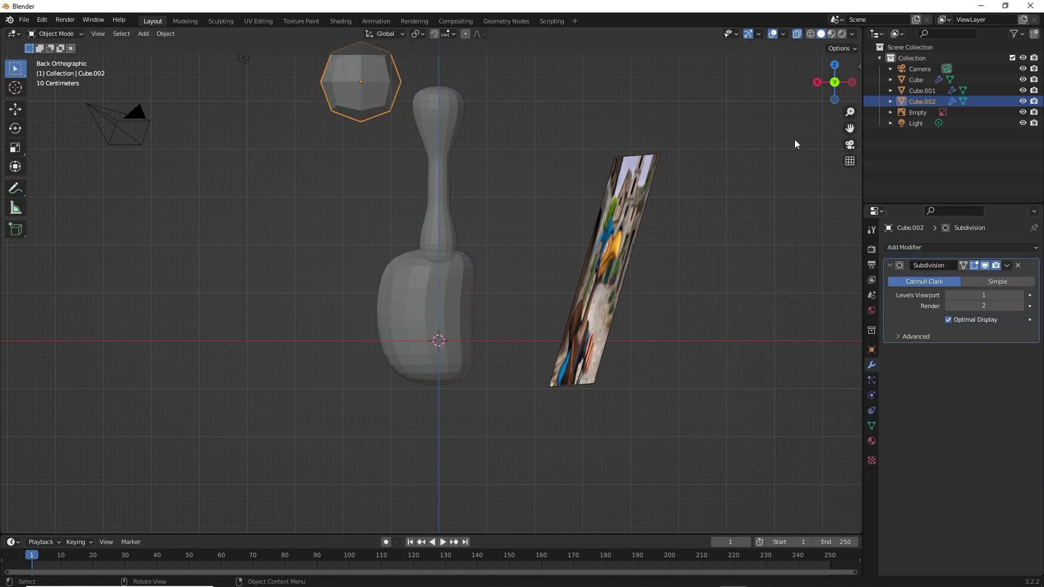
pyautogui.press('g')
pyautogui.click(412, 129)
pyautogui.press('s')
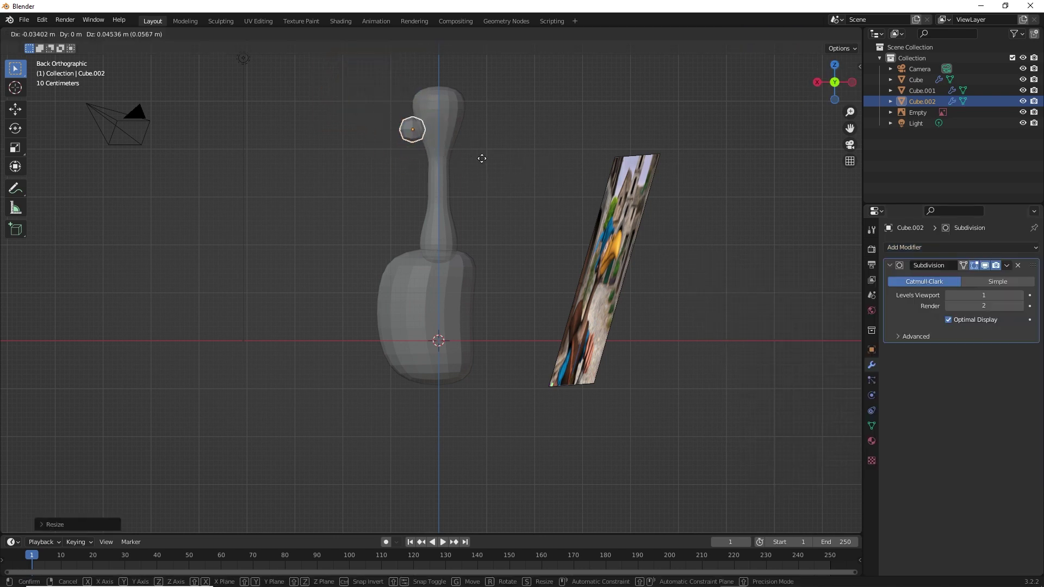
pyautogui.click(482, 158)
# Extrude the cube's face twice into a beak, then scale and lower its tip.
pyautogui.press('Tab')
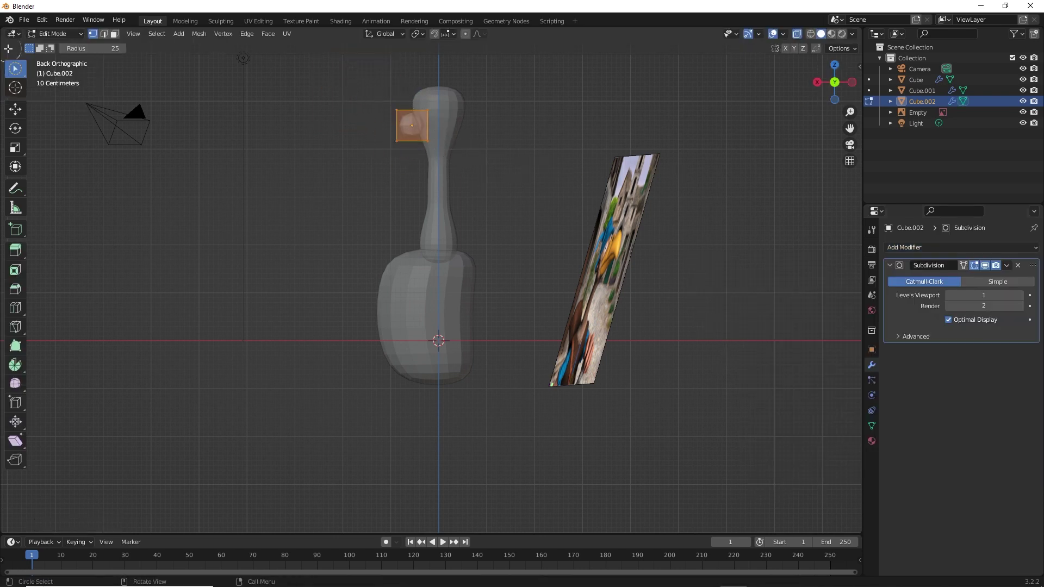
pyautogui.press('e')
pyautogui.click(359, 127)
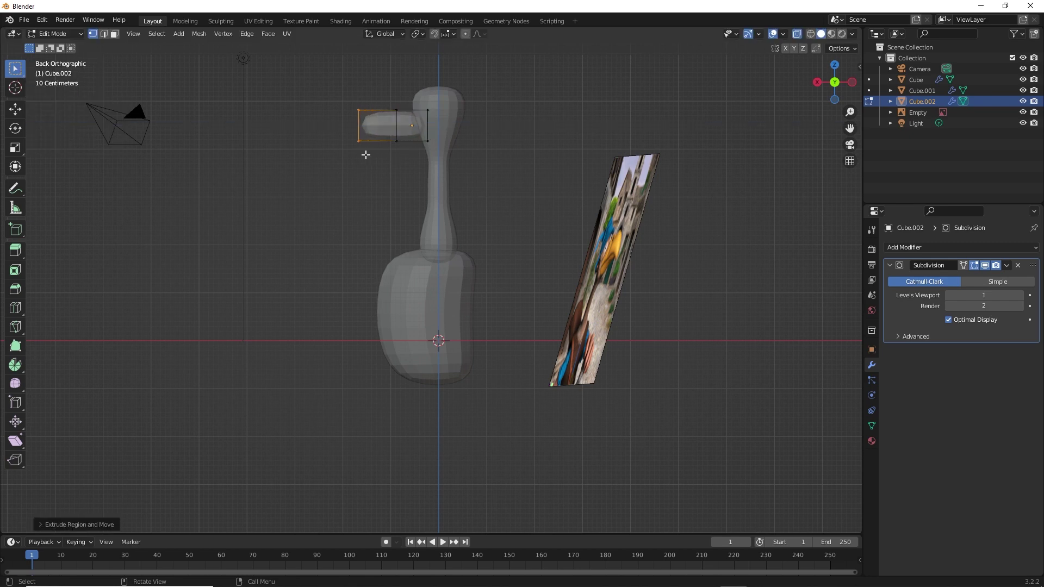
pyautogui.press('e')
pyautogui.click(342, 156)
pyautogui.press('s')
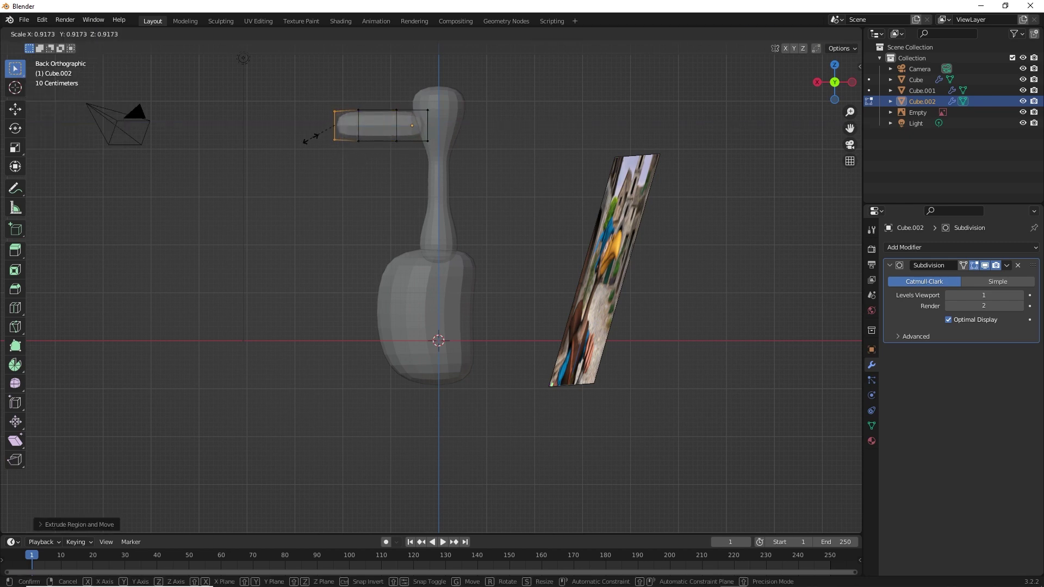
pyautogui.click(332, 122)
pyautogui.press('g')
pyautogui.click(372, 156)
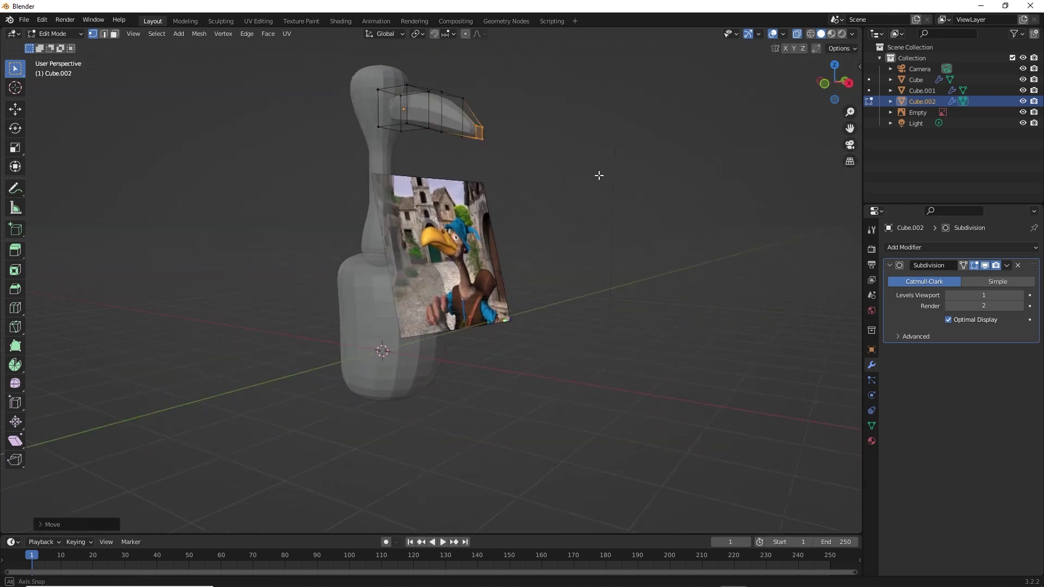
# Scale the whole beak, then widen the beak tip vertices.
pyautogui.moveTo(373, 156); pyautogui.dragTo(566, 184, button='middle')
pyautogui.press('ctrl+KP_1')
pyautogui.moveTo(322, 118); pyautogui.dragTo(415, 210)
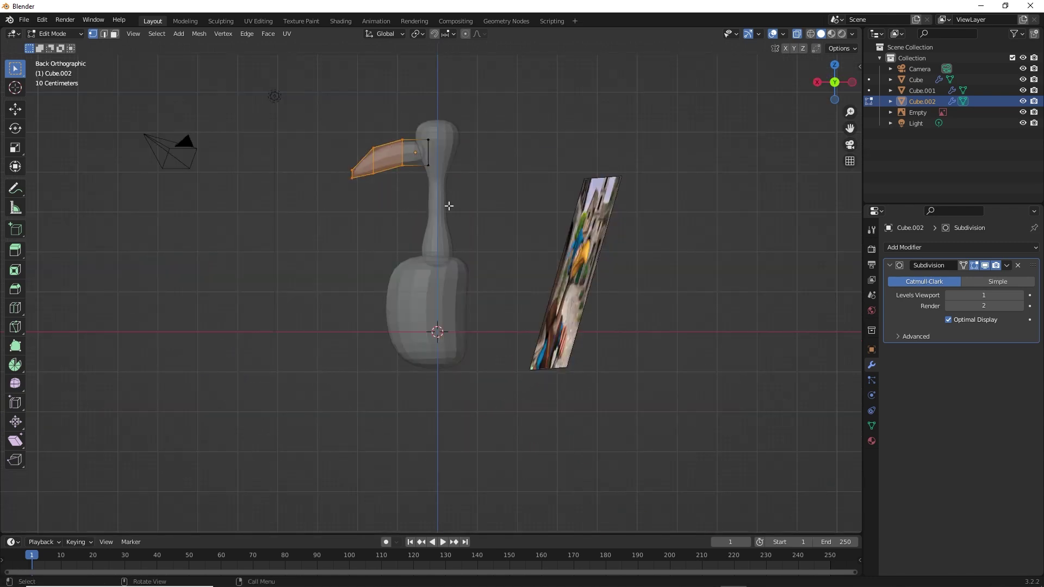
pyautogui.press('ctrl+KP_1')
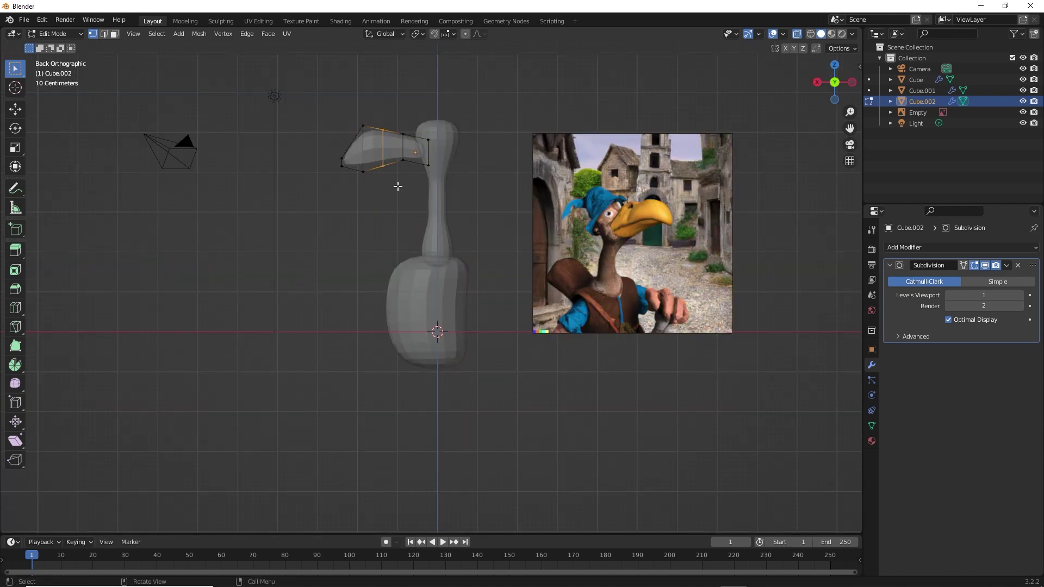
pyautogui.press('s')
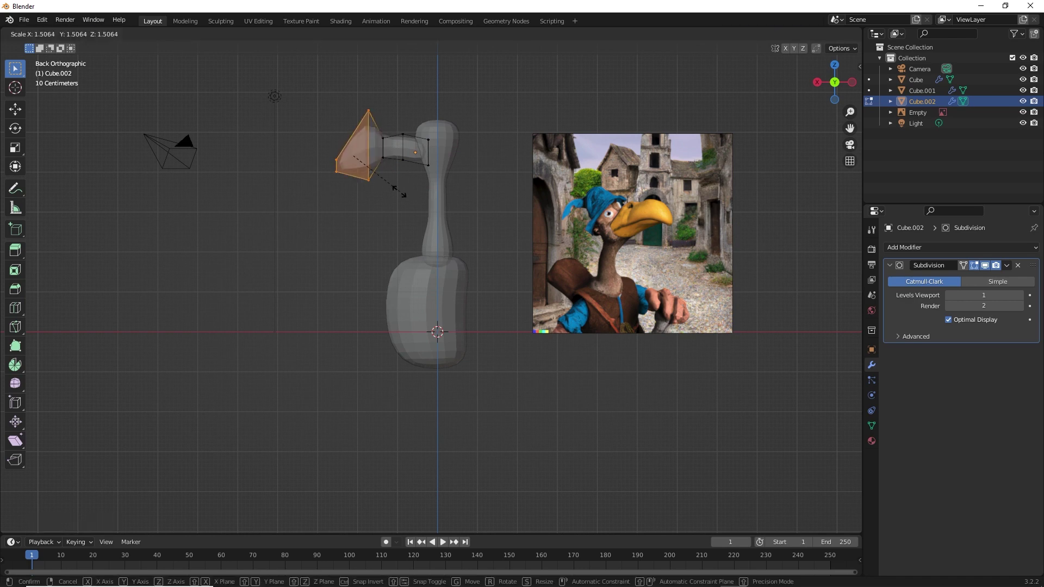
pyautogui.click(366, 163)
pyautogui.moveTo(305, 133); pyautogui.dragTo(367, 189)
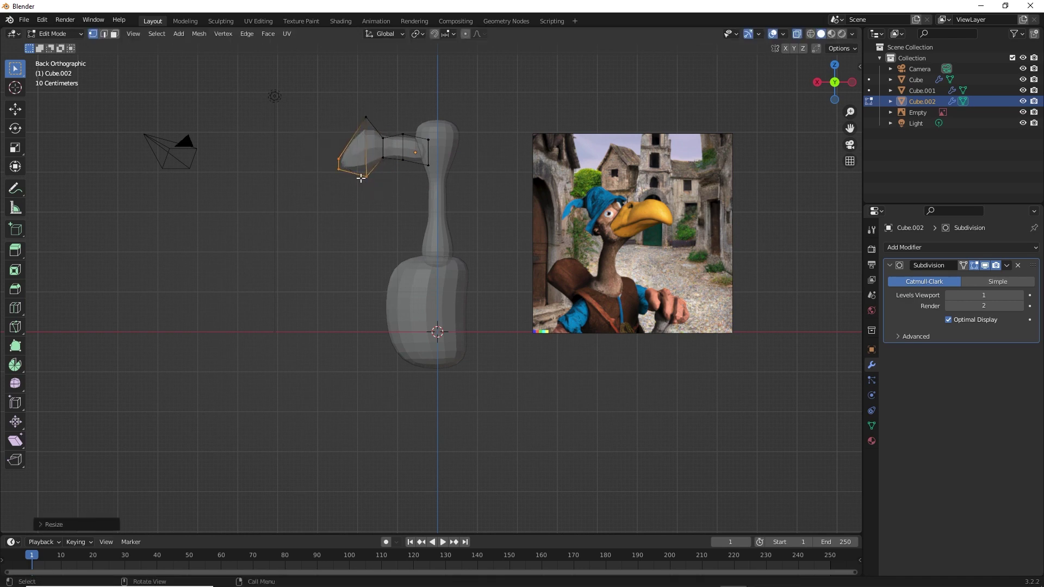
pyautogui.press('s')
pyautogui.click(346, 188)
# Thin the whole beak along the Y axis and clear the selection.
pyautogui.moveTo(490, 246); pyautogui.dragTo(407, 244, button='middle')
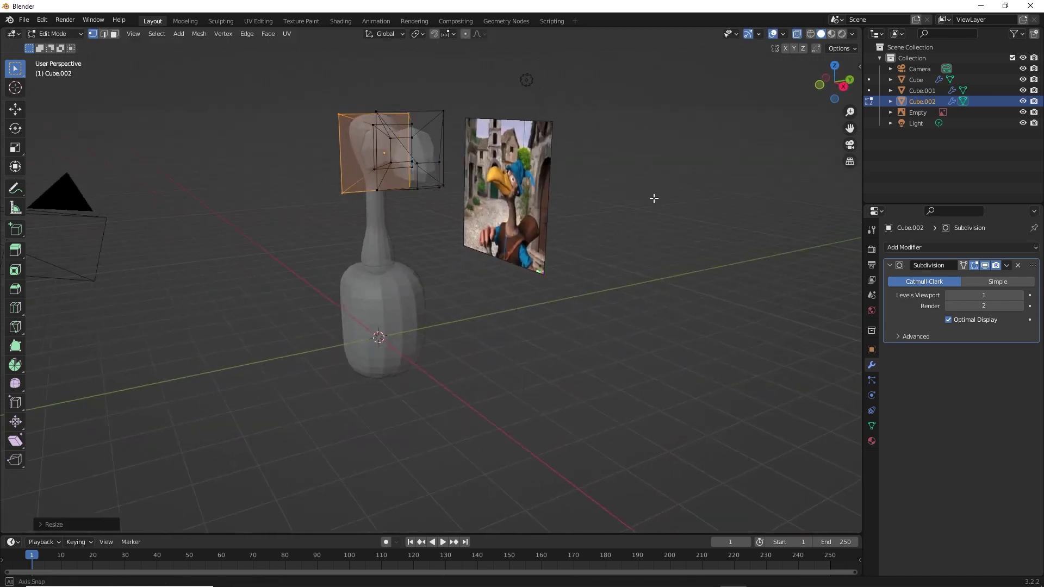
pyautogui.click(834, 82)
pyautogui.press('a')
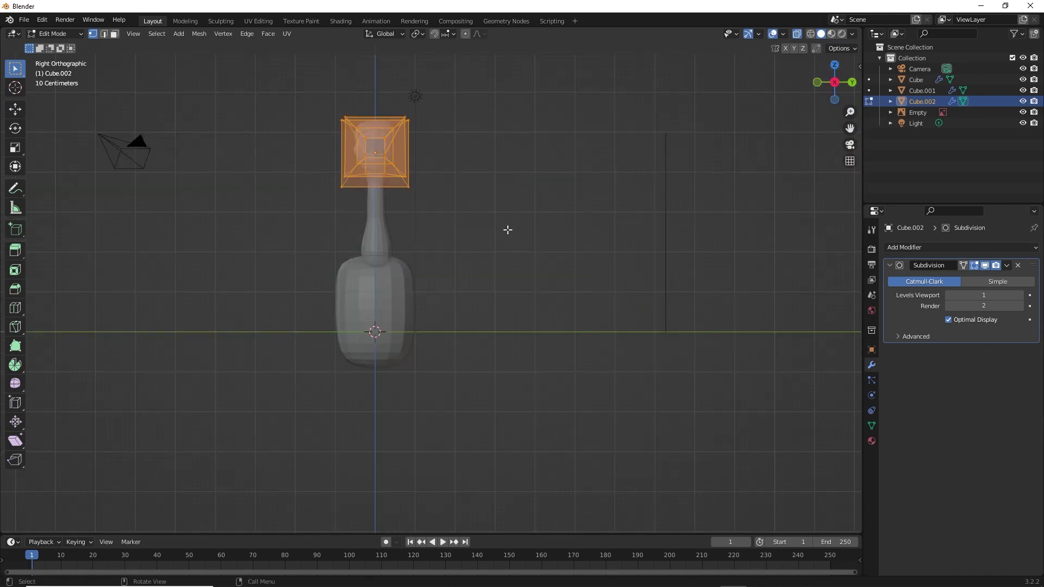
pyautogui.press('s')
pyautogui.press('y')
pyautogui.click(500, 226)
pyautogui.moveTo(522, 245)
pyautogui.mouseDown(button='middle')
pyautogui.moveTo(490, 195)
pyautogui.moveTo(457, 200)
pyautogui.moveTo(505, 220)
pyautogui.mouseUp(button='middle')
pyautogui.hotkey('alt', 'a')
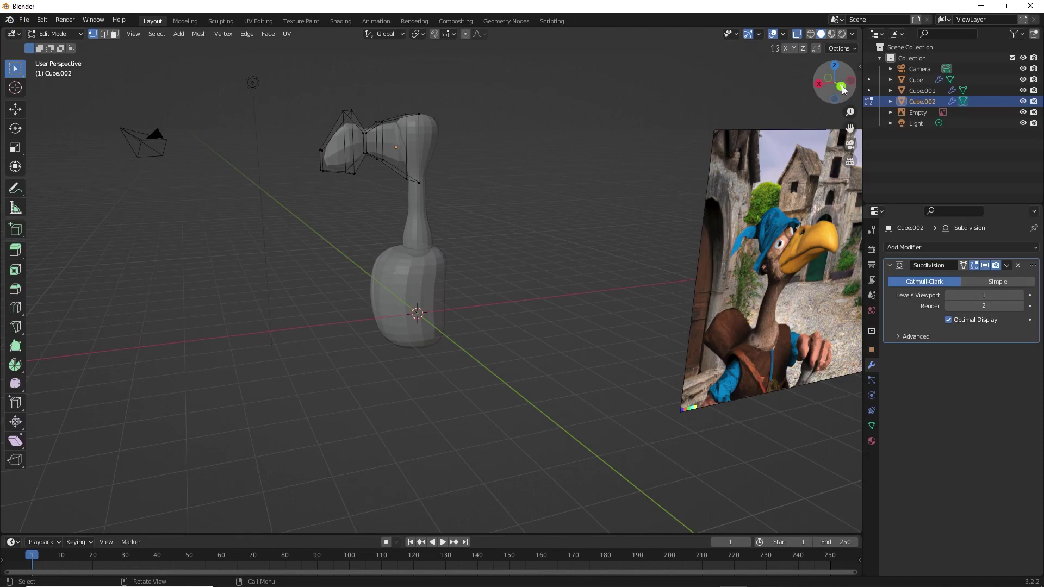
pyautogui.click(834, 82)
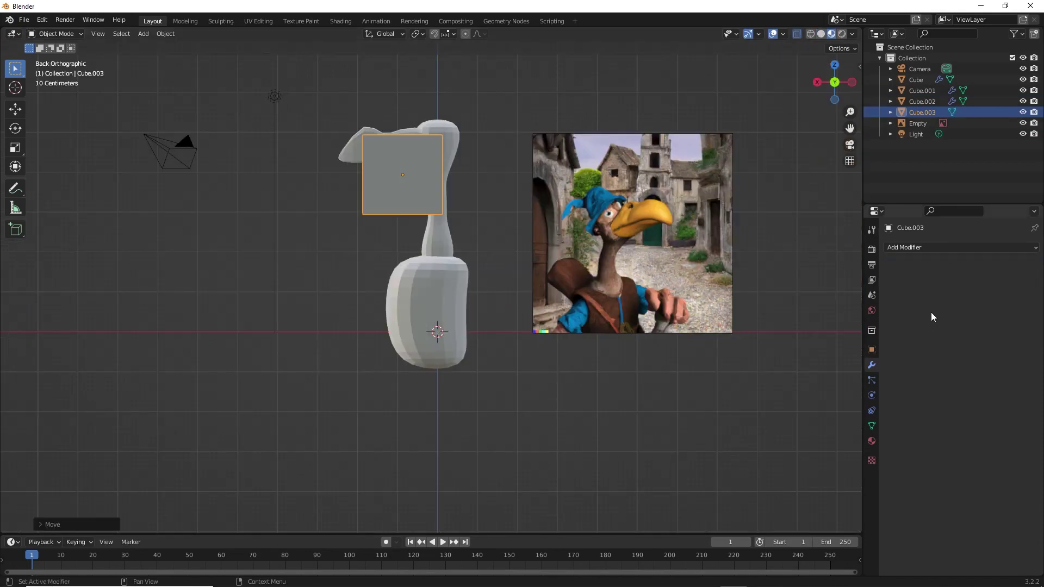
# Subdivide the new cube, then extrude and tilt its face beneath the beak.
pyautogui.click(924, 248)
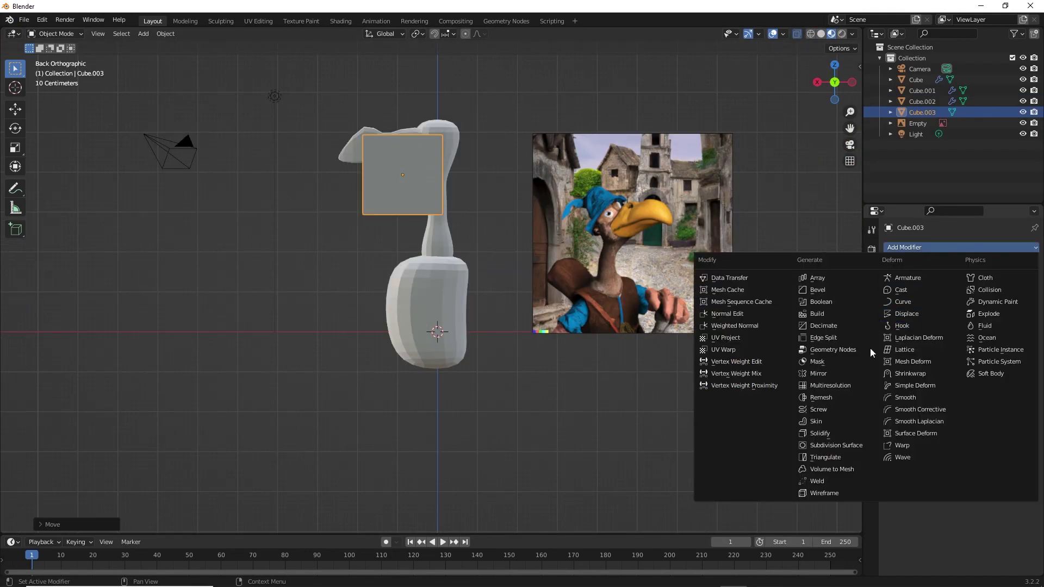
pyautogui.click(835, 446)
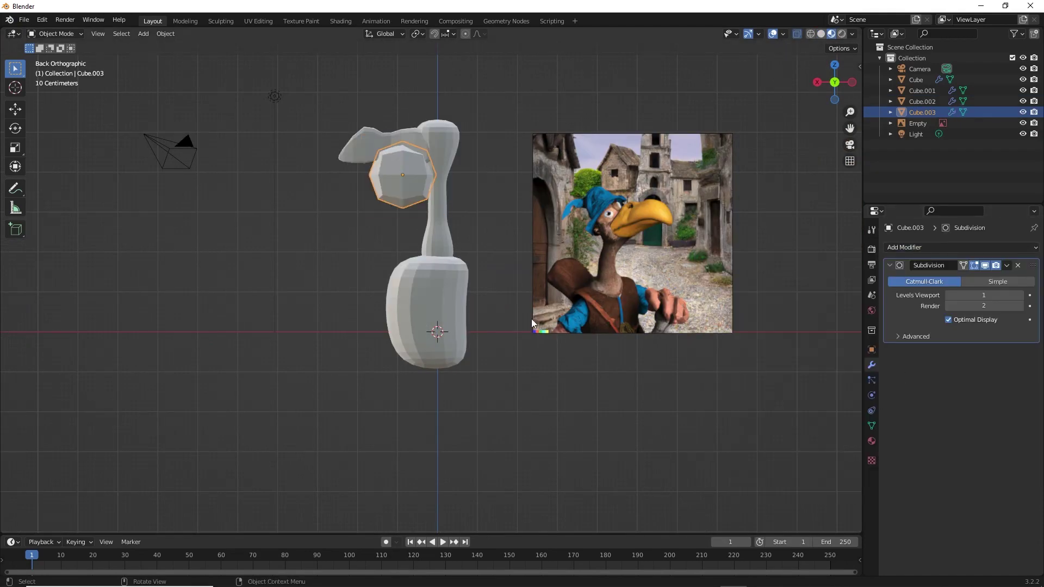
pyautogui.press('Tab')
pyautogui.press('e')
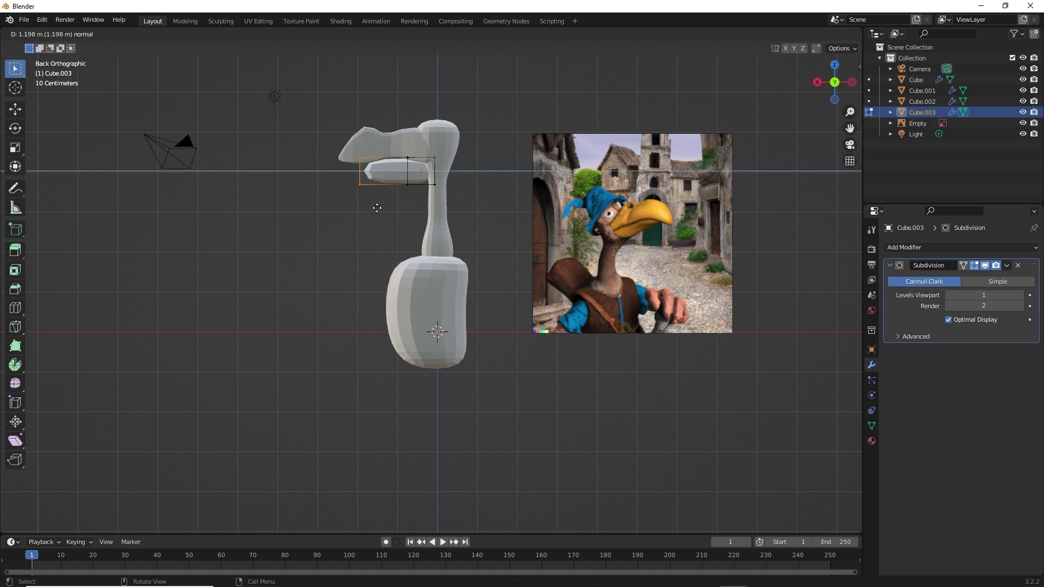
pyautogui.click(376, 207)
pyautogui.press('r')
pyautogui.click(453, 221)
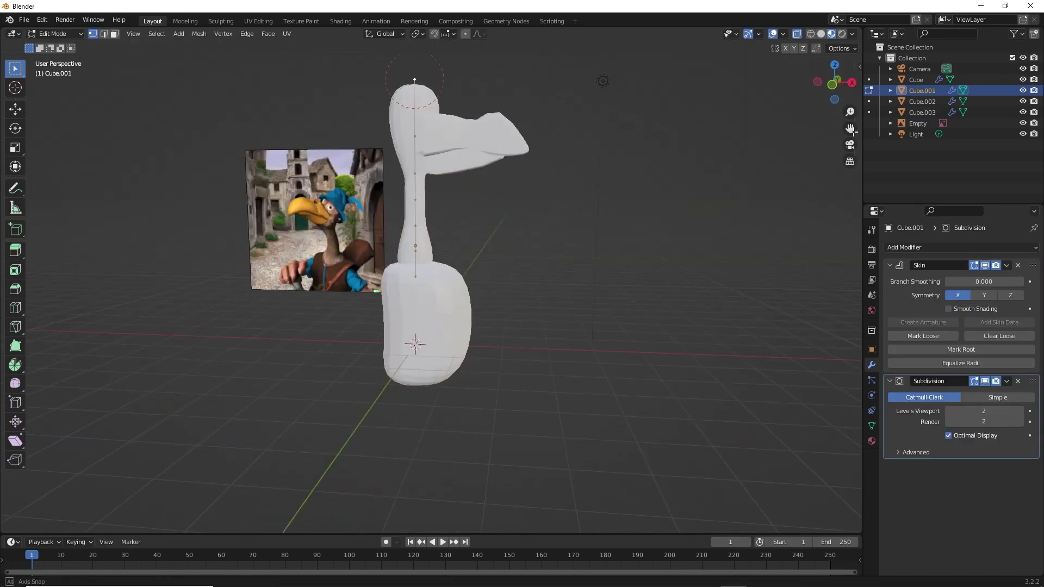
pyautogui.moveTo(571, 163)
pyautogui.mouseDown(button='middle')
pyautogui.moveTo(768, 131)
pyautogui.moveTo(423, 311)
pyautogui.mouseUp(button='middle')
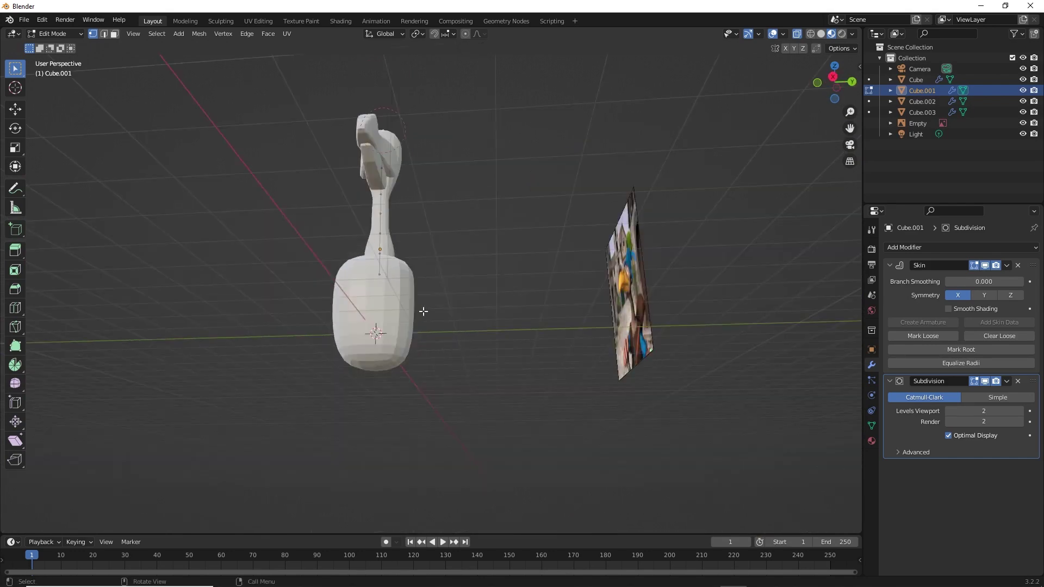
pyautogui.click(832, 76)
# Add a separate cube below the body, mirrored across the Cube torso object.
pyautogui.click(179, 34)
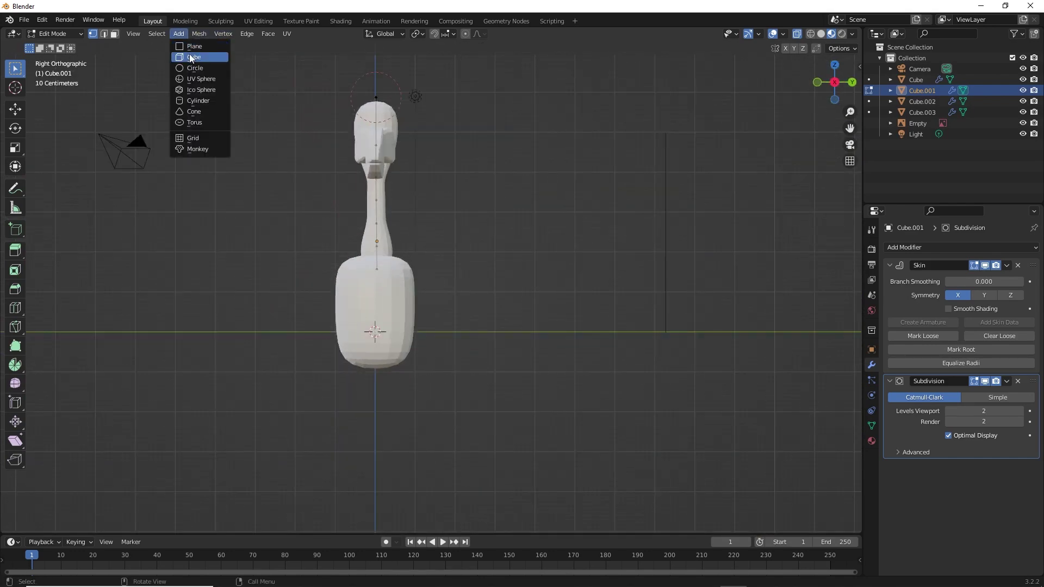
pyautogui.click(195, 58)
pyautogui.press('g')
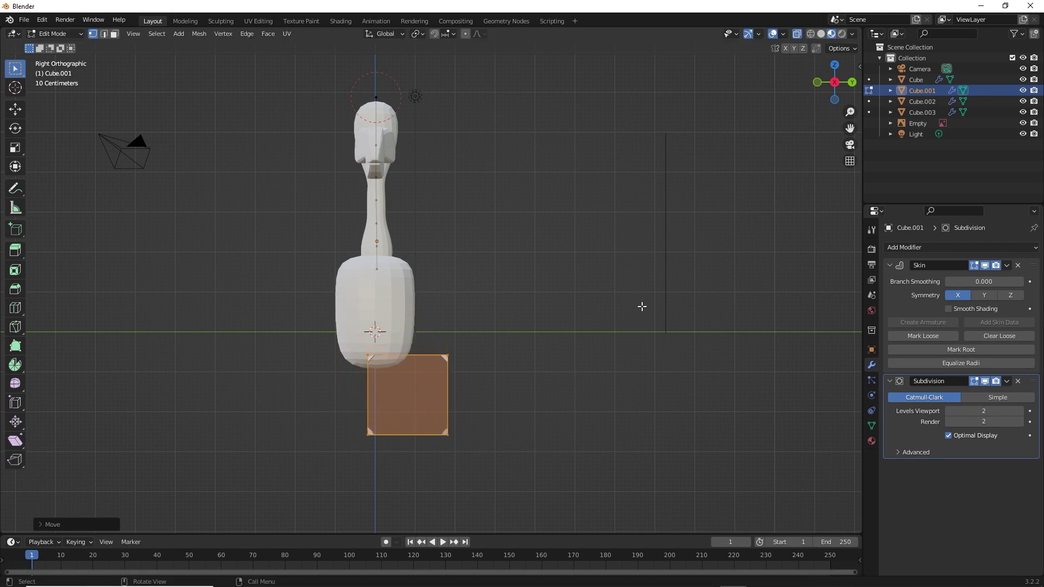
pyautogui.rightClick(641, 301)
pyautogui.hotkey('ctrl', 'z')
pyautogui.click(146, 34)
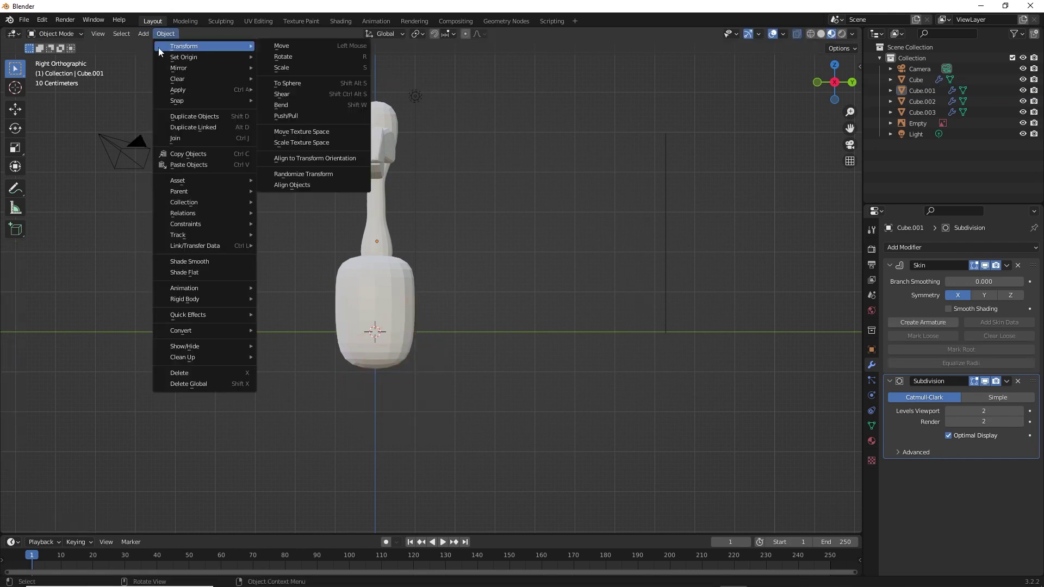
pyautogui.click(297, 57)
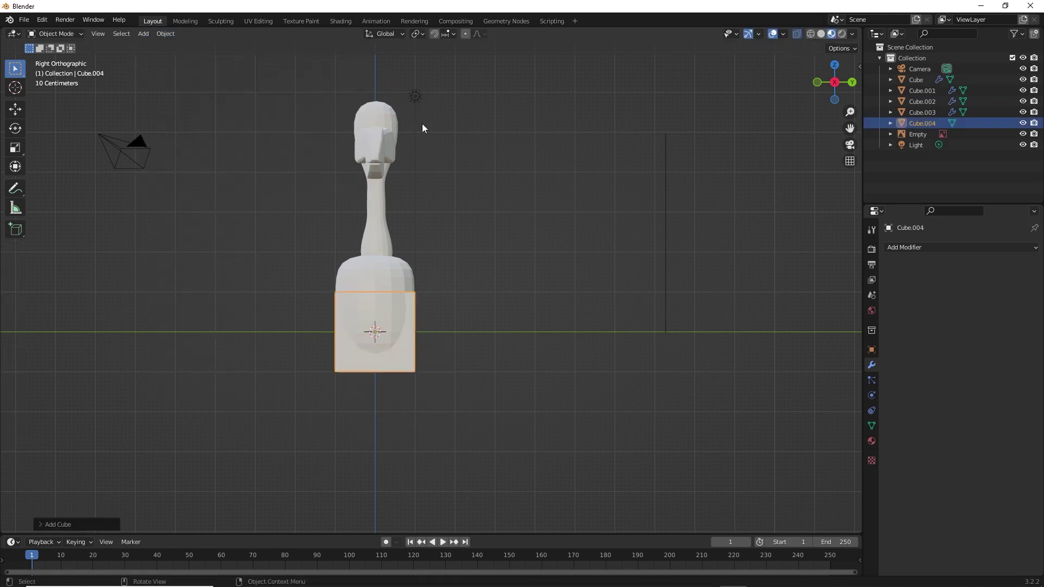
pyautogui.press('g')
pyautogui.click(954, 248)
pyautogui.click(913, 269)
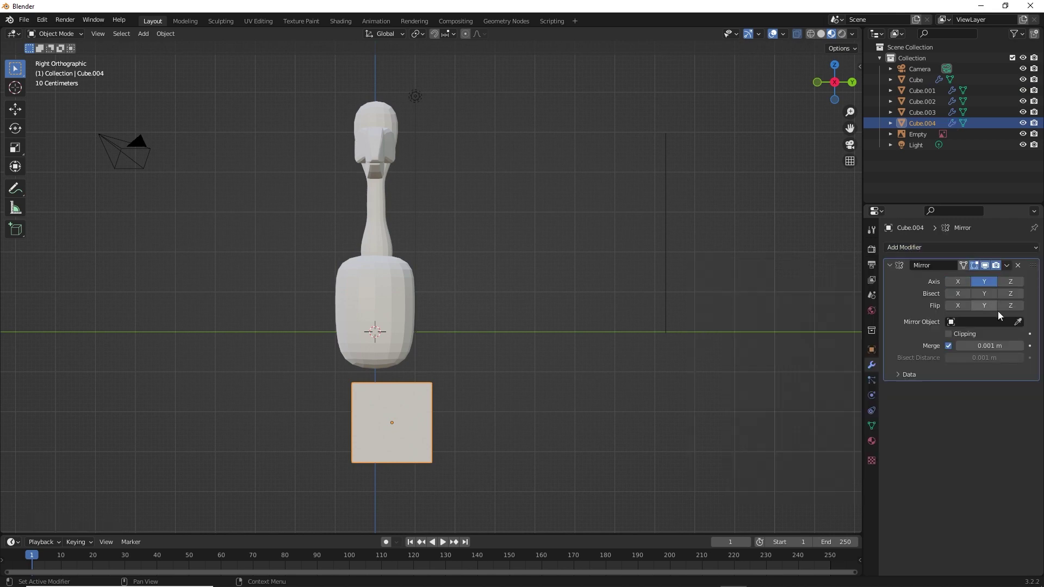
pyautogui.click(387, 294)
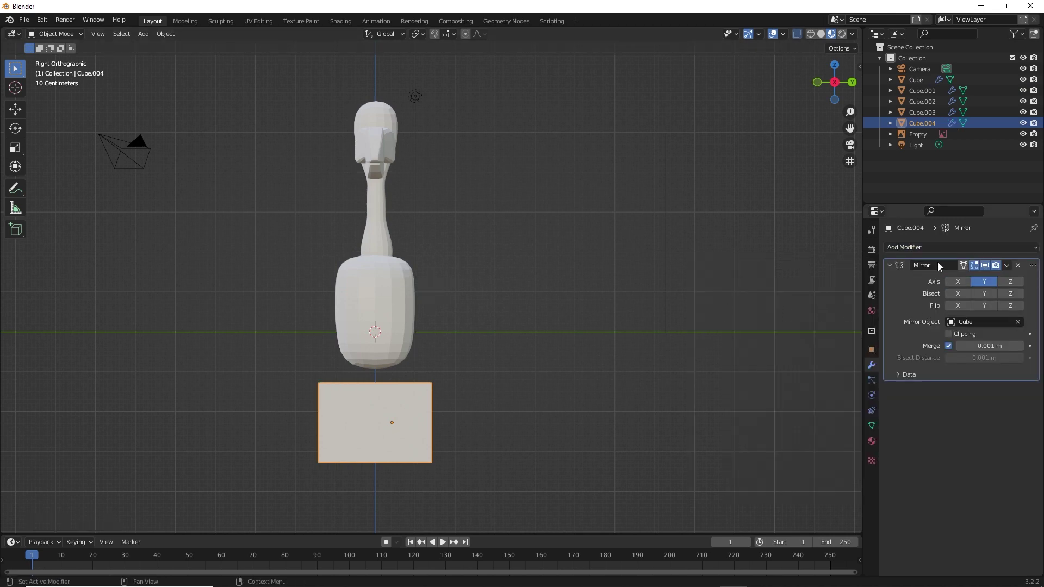
# Extrude the leg downward in sections, tapering its bottom.
pyautogui.press('e')
pyautogui.click(446, 448)
pyautogui.press('s')
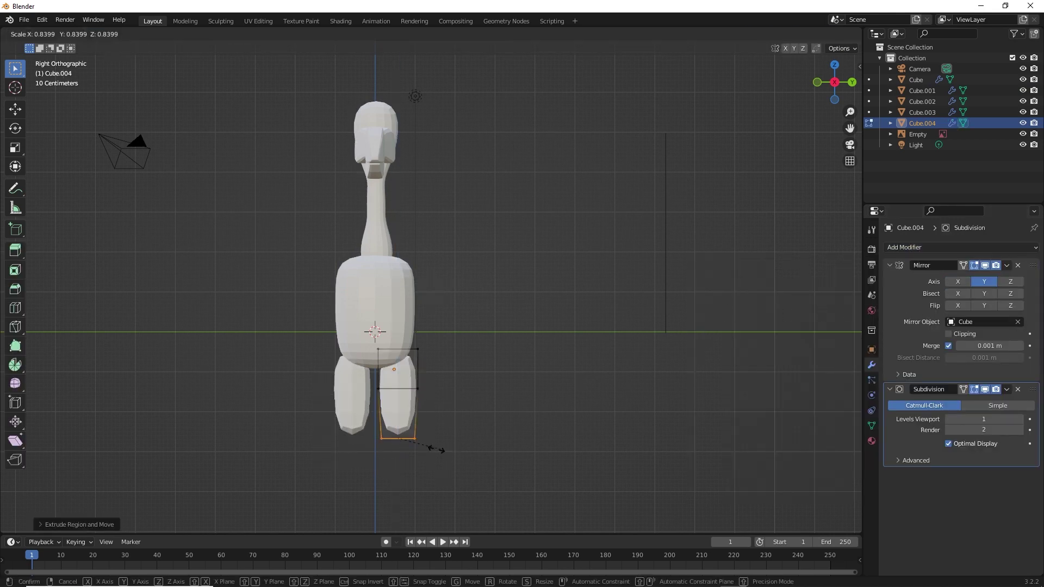
pyautogui.click(436, 448)
pyautogui.press('e')
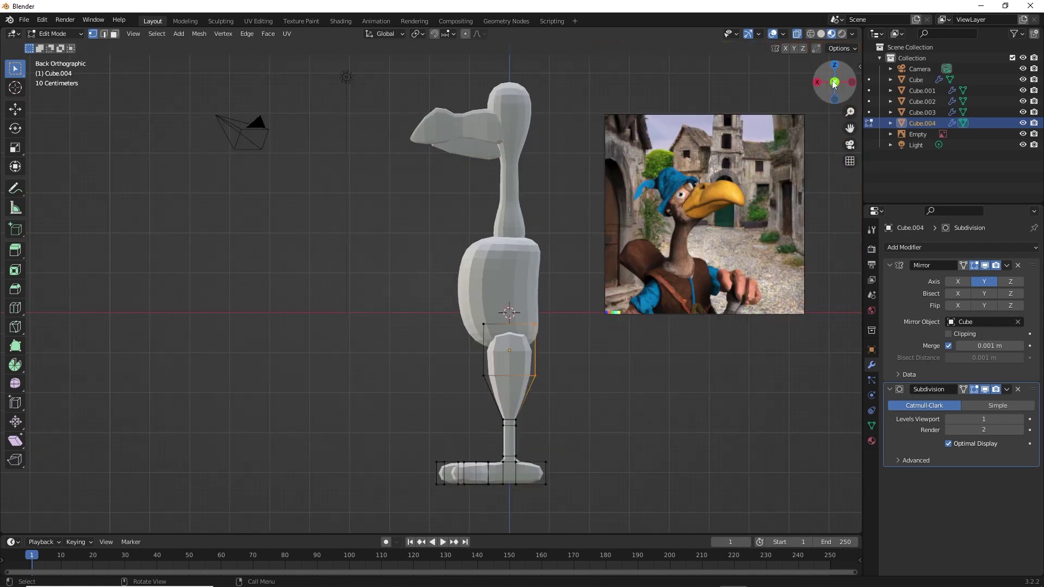
pyautogui.press('Return')
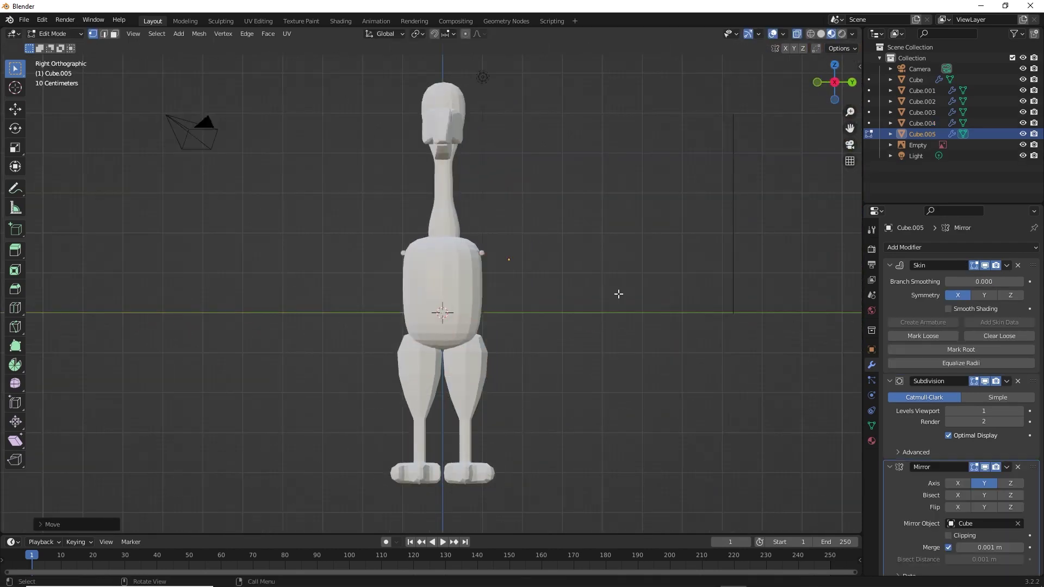
# Extrude two arm segments out from the resized shoulder vertices.
pyautogui.click(572, 305)
pyautogui.press('e')
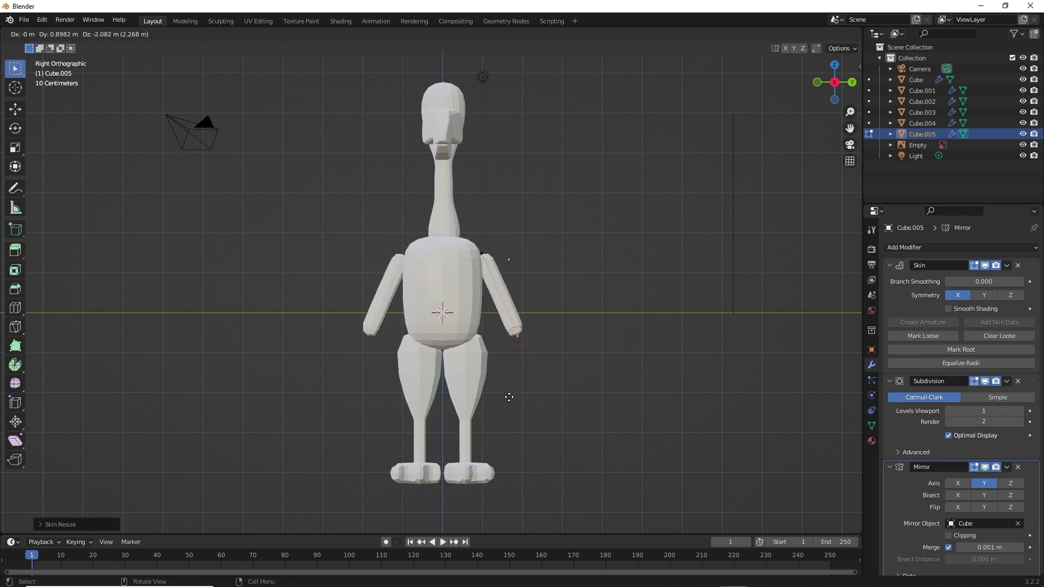
pyautogui.click(521, 343)
pyautogui.press('e')
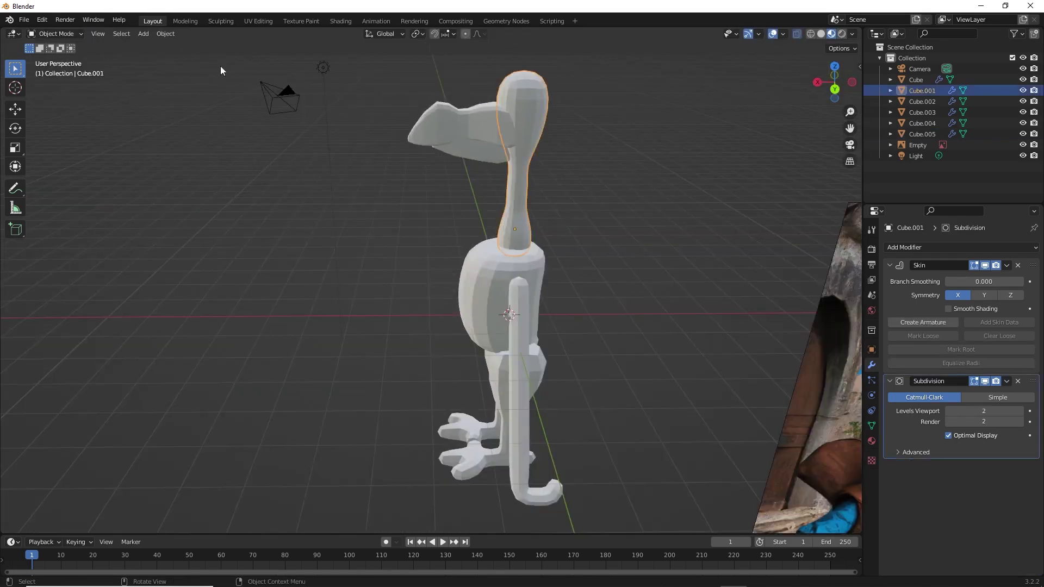
# Add another mesh object, stay in object mode, and orbit to a three-quarter view.
pyautogui.click(143, 33)
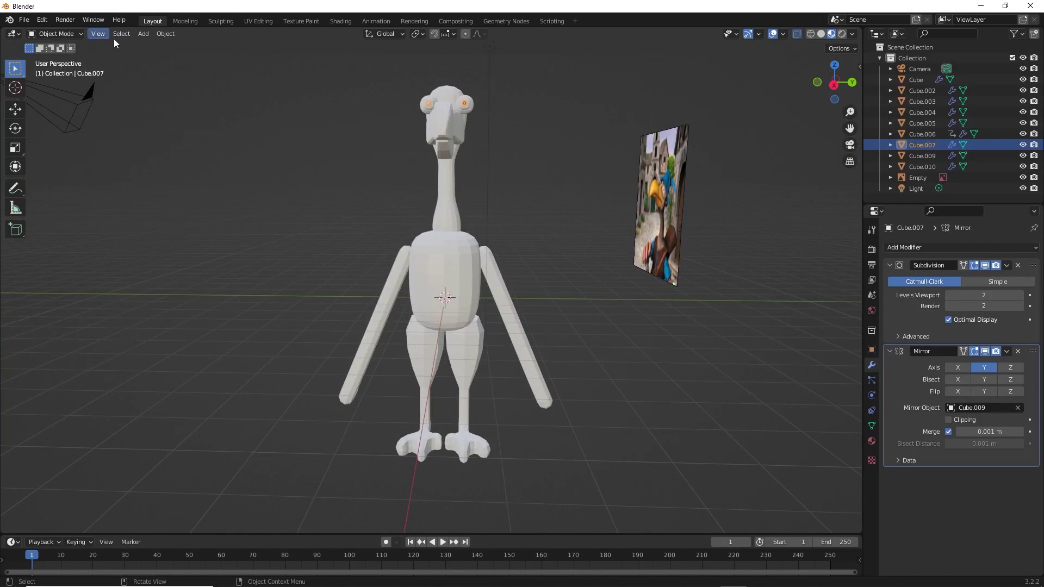
pyautogui.click(81, 34)
pyautogui.click(64, 37)
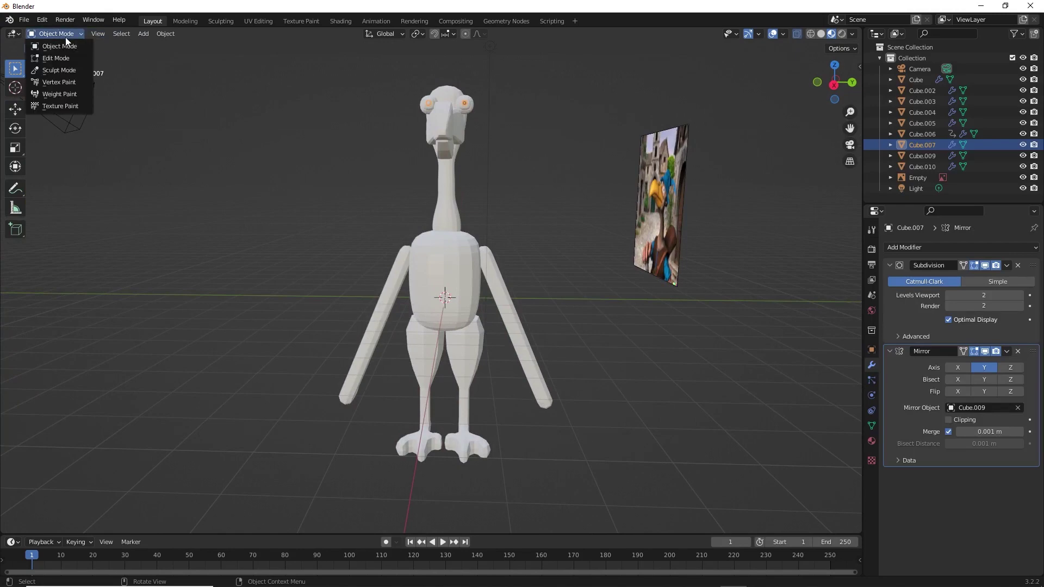
pyautogui.moveTo(557, 80); pyautogui.dragTo(686, 61, button='middle')
# Select the dodo's torso and hat top vertices, and add an edge loop across the torso.
pyautogui.click(445, 269)
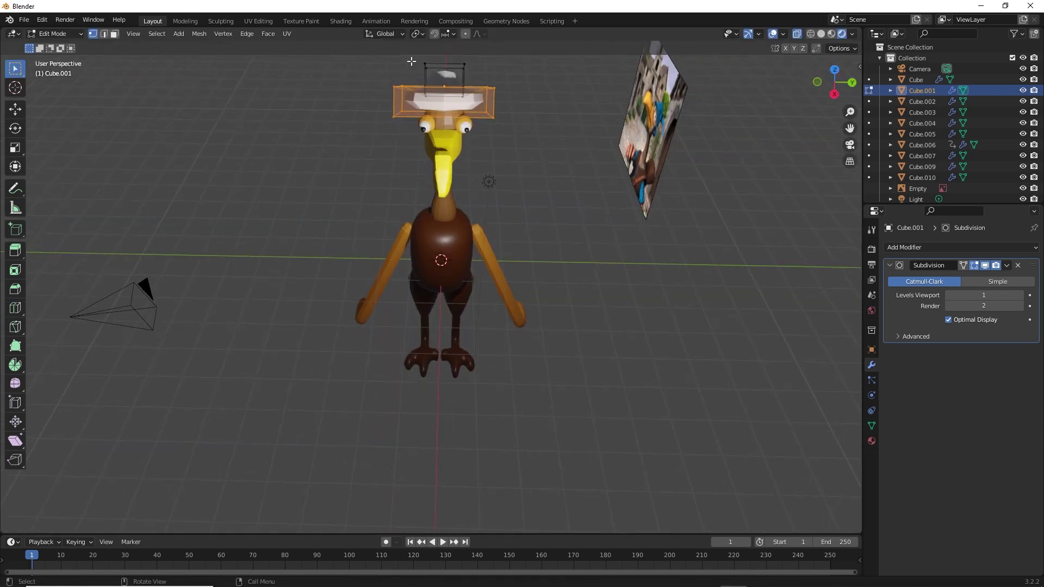
pyautogui.moveTo(411, 61); pyautogui.dragTo(471, 75)
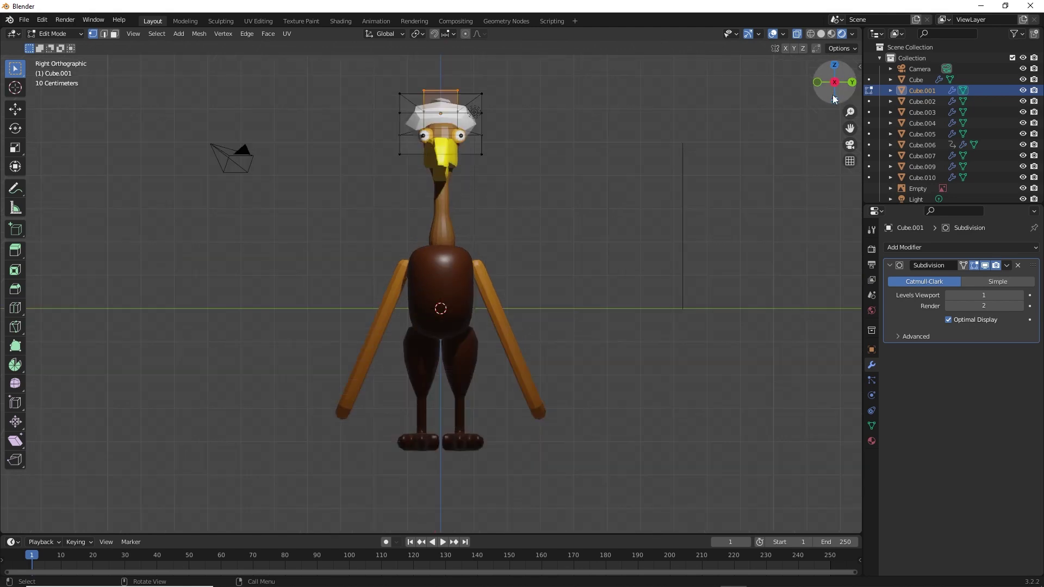
pyautogui.click(480, 362)
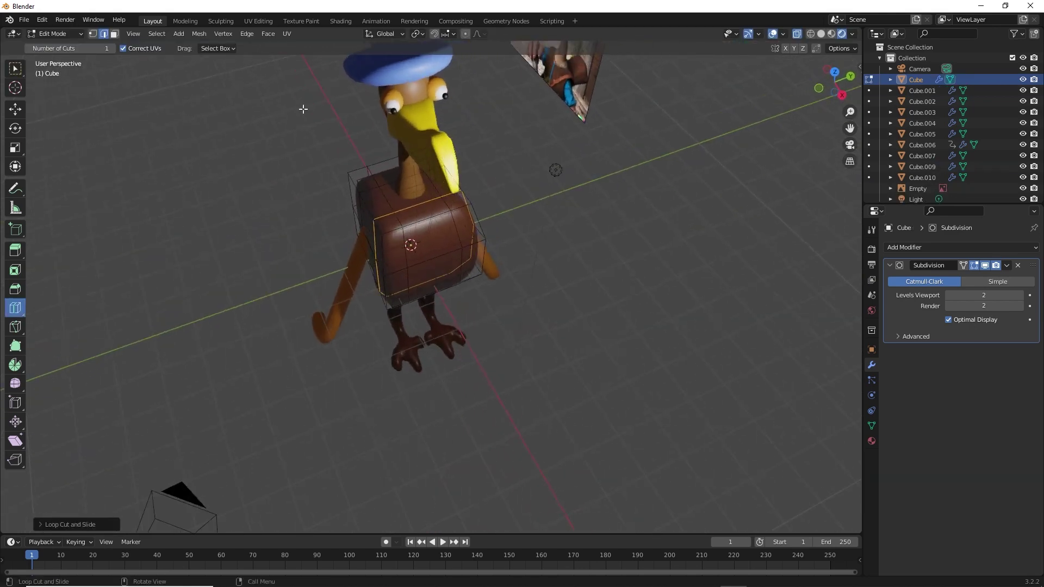
pyautogui.moveTo(650, 319); pyautogui.dragTo(657, 321, button='middle')
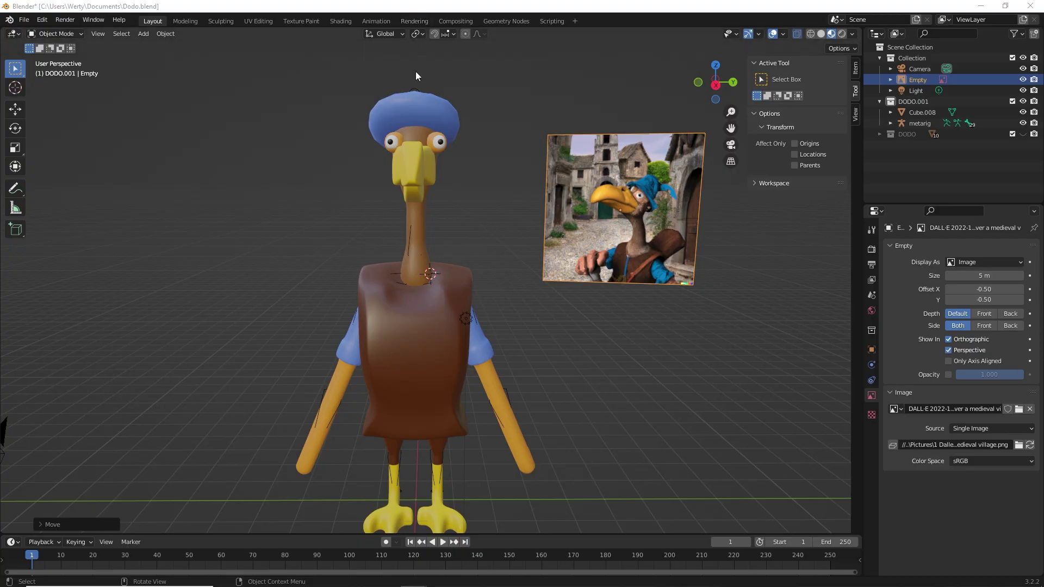
pyautogui.rightClick(414, 72)
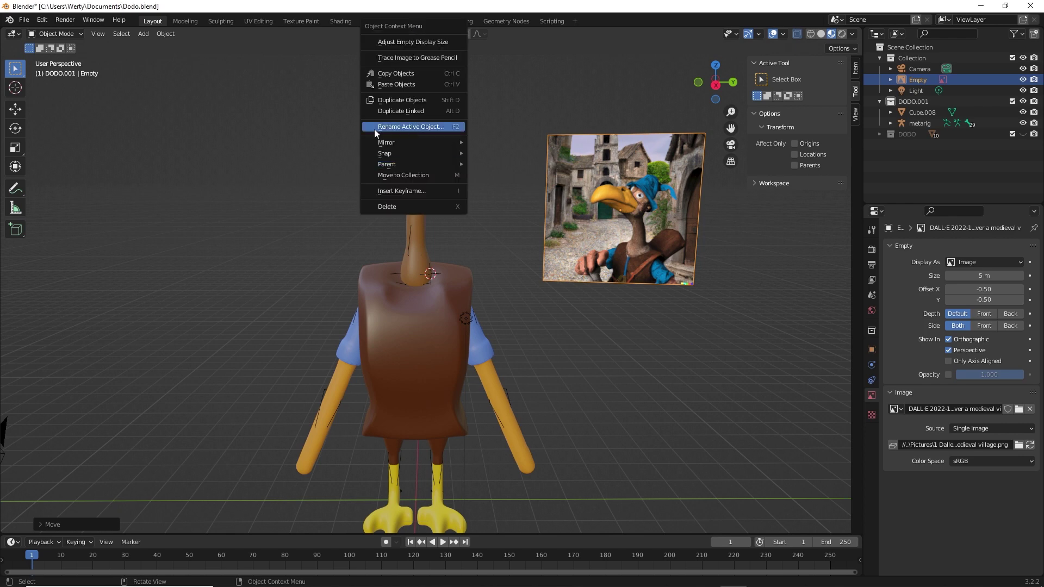
pyautogui.moveTo(279, 120); pyautogui.dragTo(396, 126, button='middle')
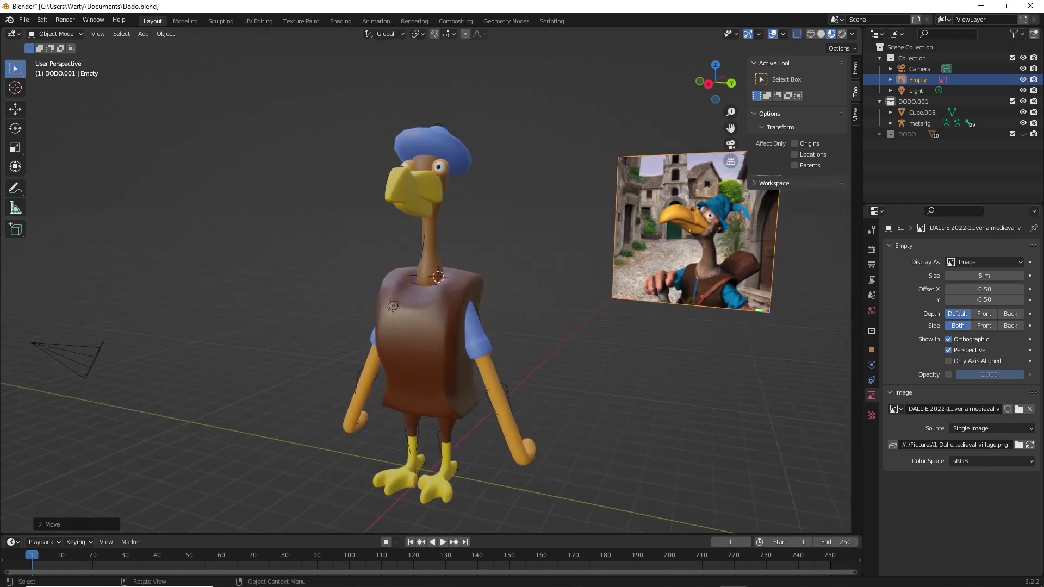
pyautogui.moveTo(470, 175)
pyautogui.mouseDown(button='middle')
pyautogui.moveTo(384, 223)
pyautogui.moveTo(463, 203)
pyautogui.moveTo(431, 205)
pyautogui.moveTo(517, 202)
pyautogui.mouseUp(button='middle')
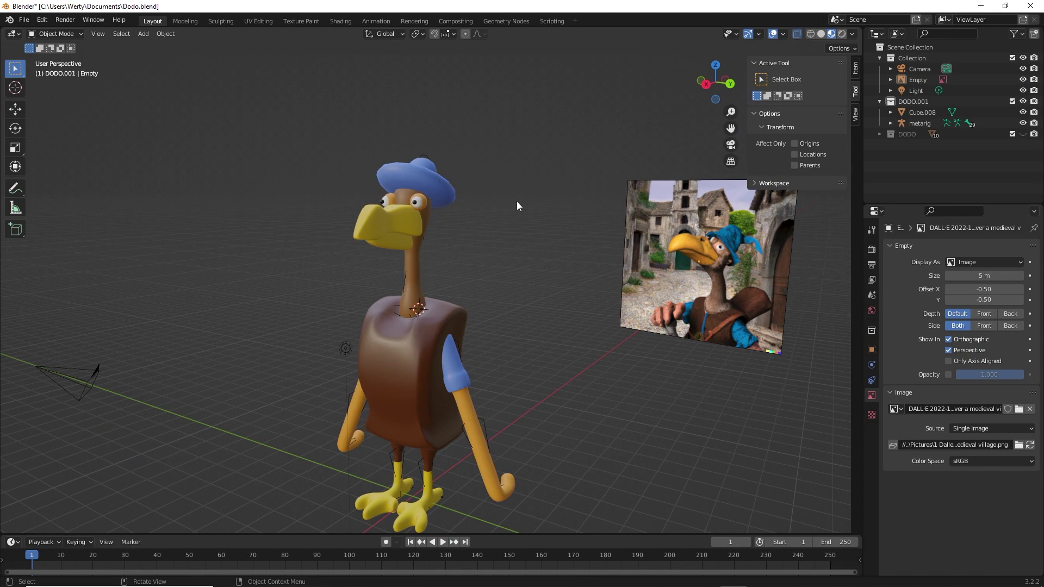
pyautogui.moveTo(516, 201)
pyautogui.mouseDown(button='middle')
pyautogui.moveTo(474, 192)
pyautogui.moveTo(528, 203)
pyautogui.moveTo(410, 212)
pyautogui.moveTo(510, 210)
pyautogui.moveTo(522, 244)
pyautogui.mouseUp(button='middle')
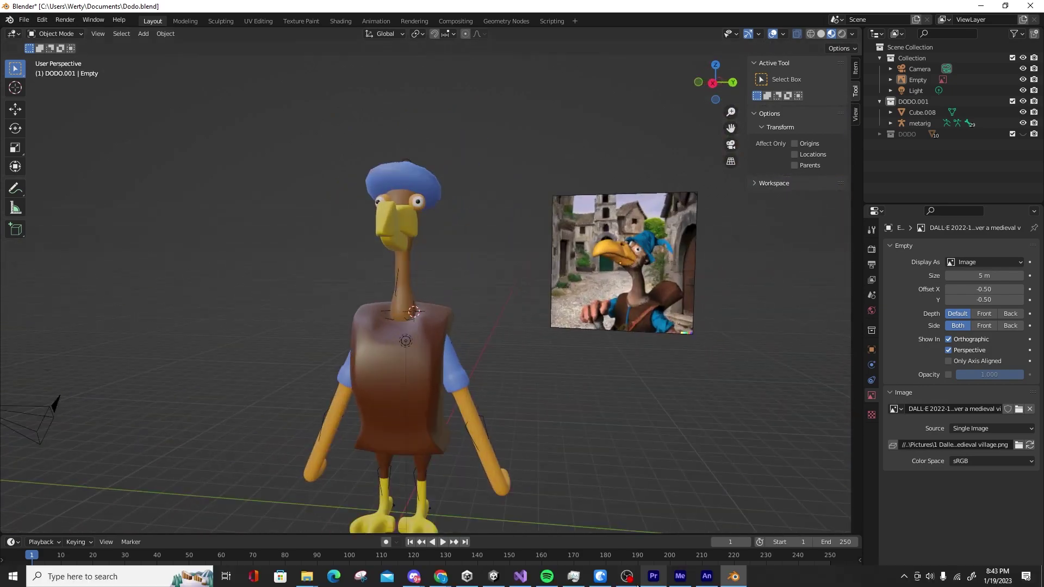
pyautogui.click(440, 576)
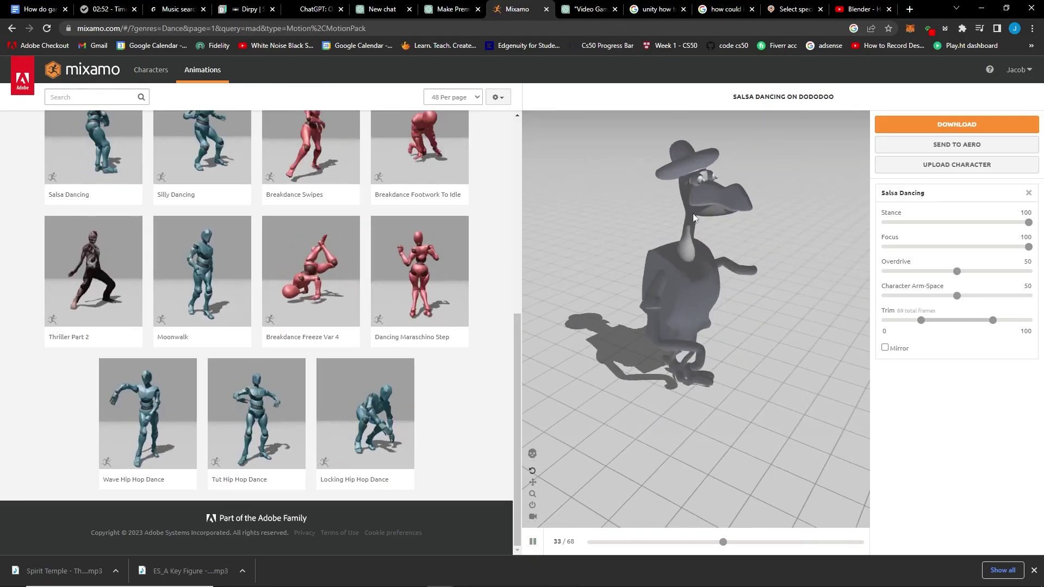
# Preview the Dancing Maraschino Step on the dodo and orbit to look down at it.
pyautogui.click(419, 269)
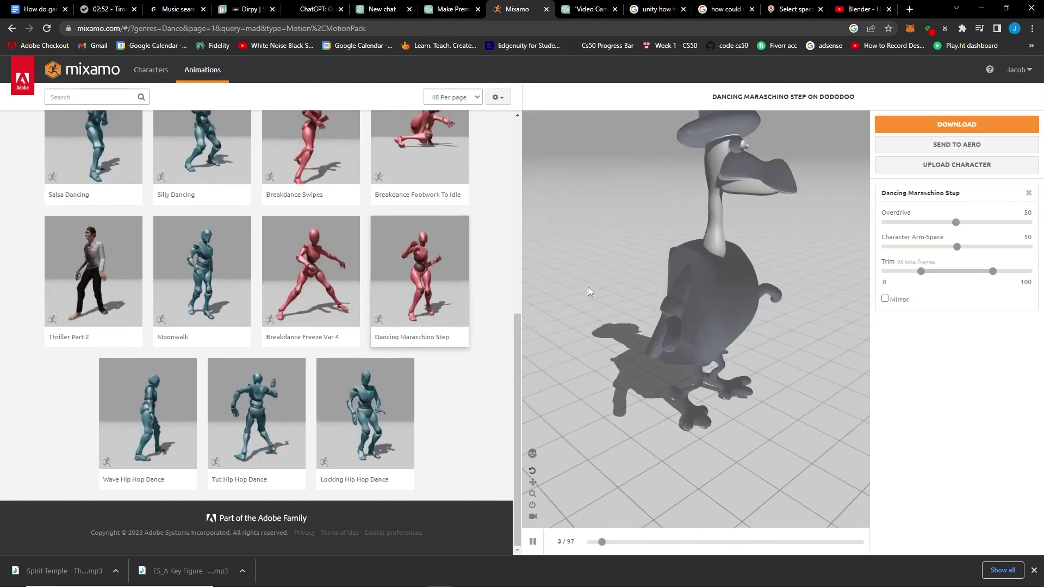
pyautogui.moveTo(747, 284); pyautogui.dragTo(787, 277)
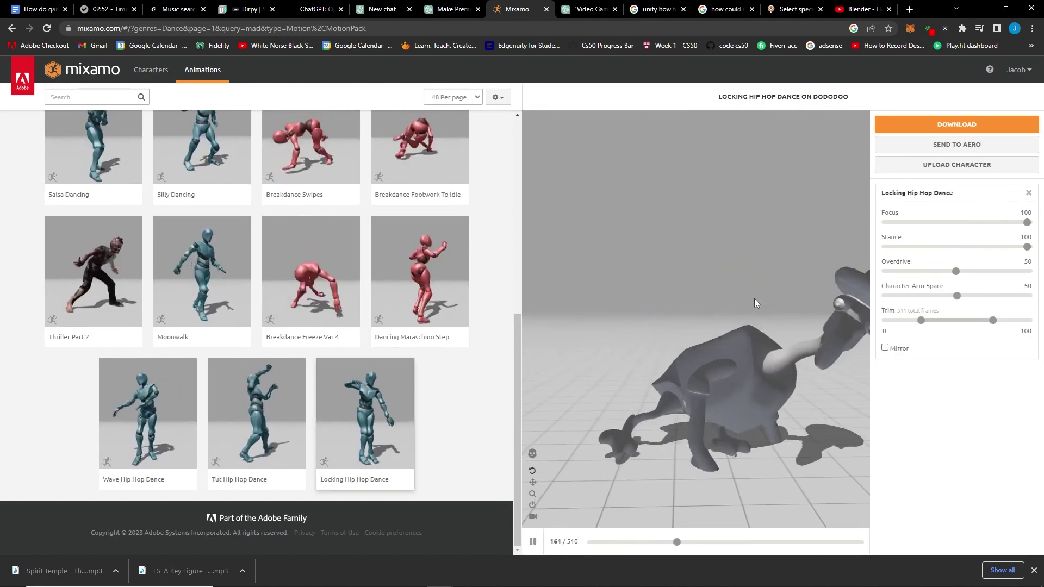